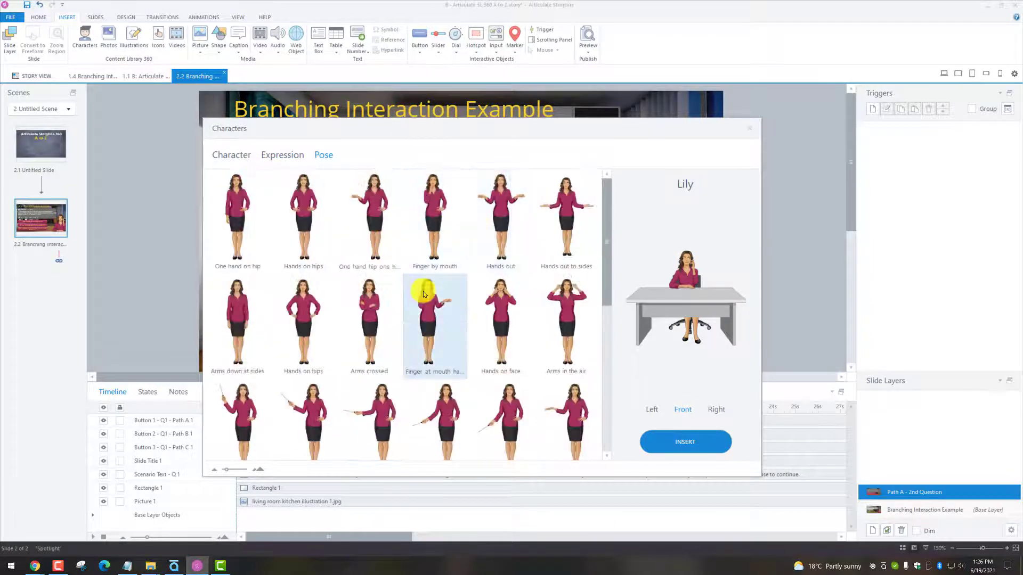
- Insert the Lily character in the front-facing Finger by mouth pose and size her 169 px wide by 633 px high
{"action": "left_click", "coordinate": [432, 199]}
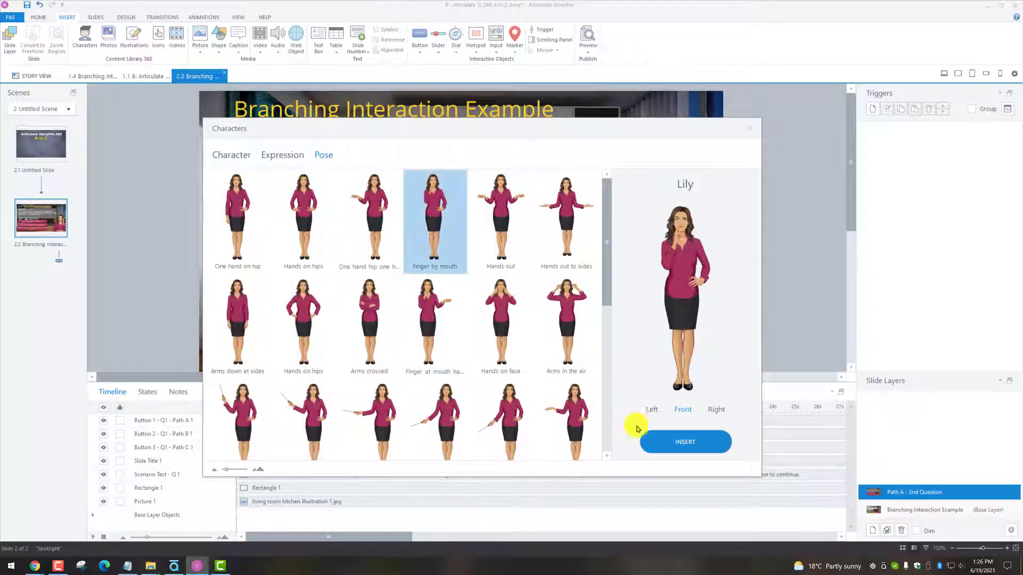
{"action": "left_click", "coordinate": [684, 442]}
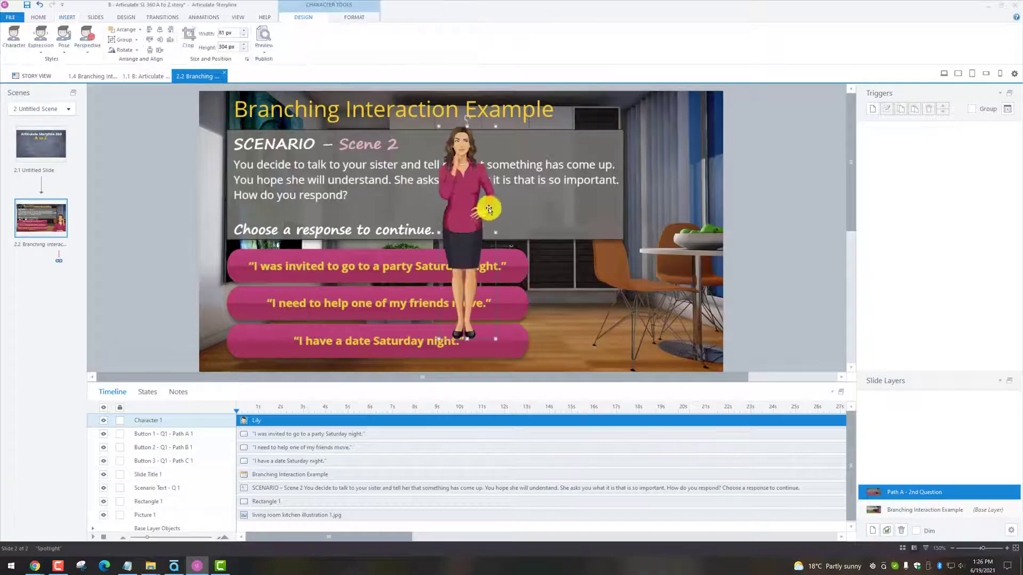
{"action": "right_click", "coordinate": [469, 212]}
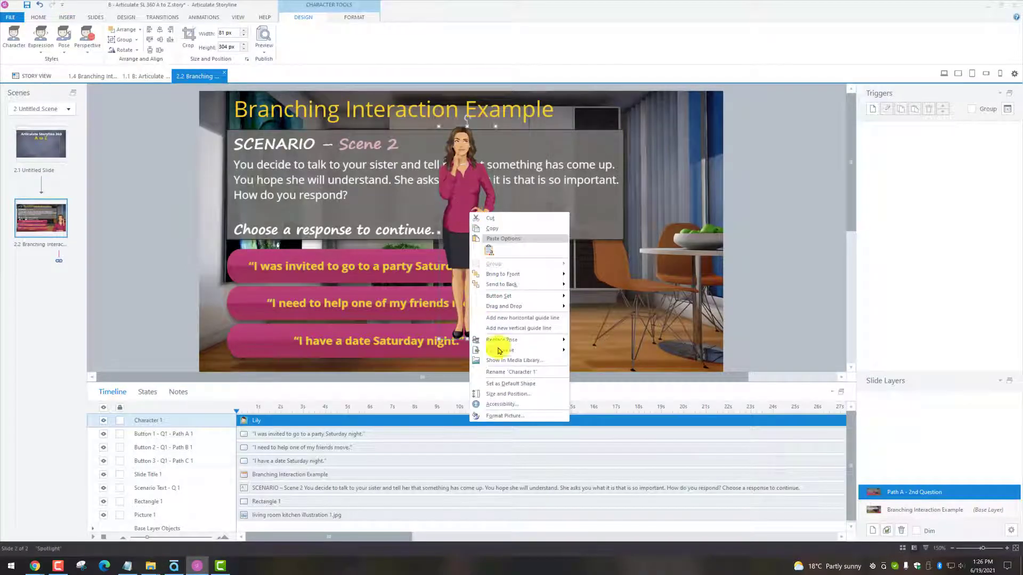
{"action": "left_click", "coordinate": [500, 394]}
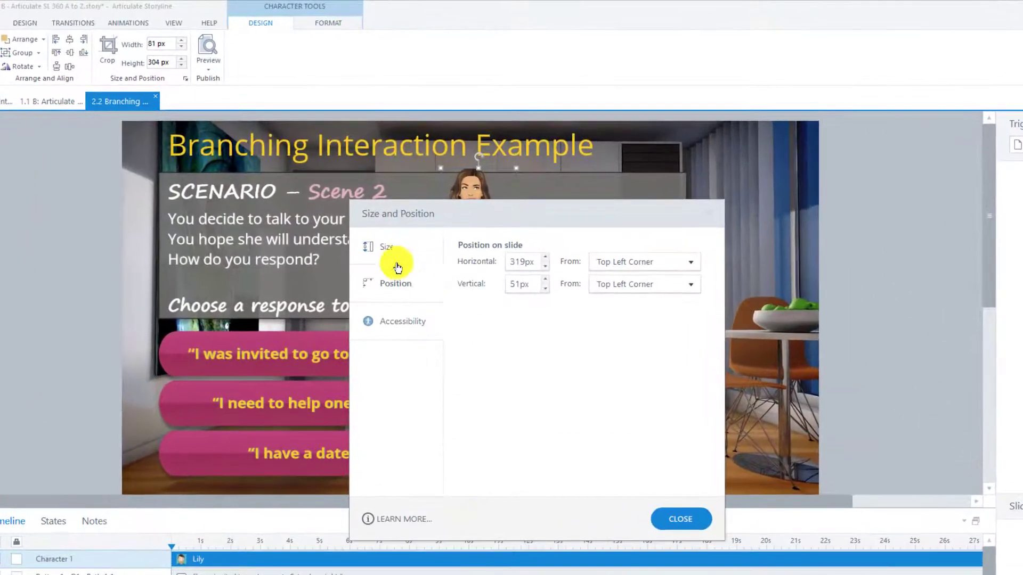
{"action": "left_click", "coordinate": [396, 246]}
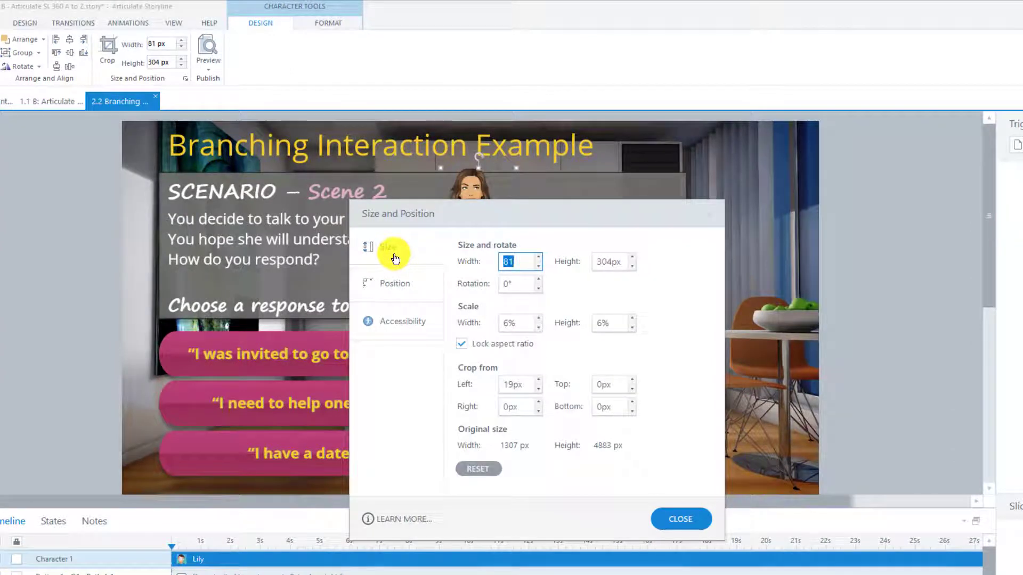
{"action": "type", "text": "169"}
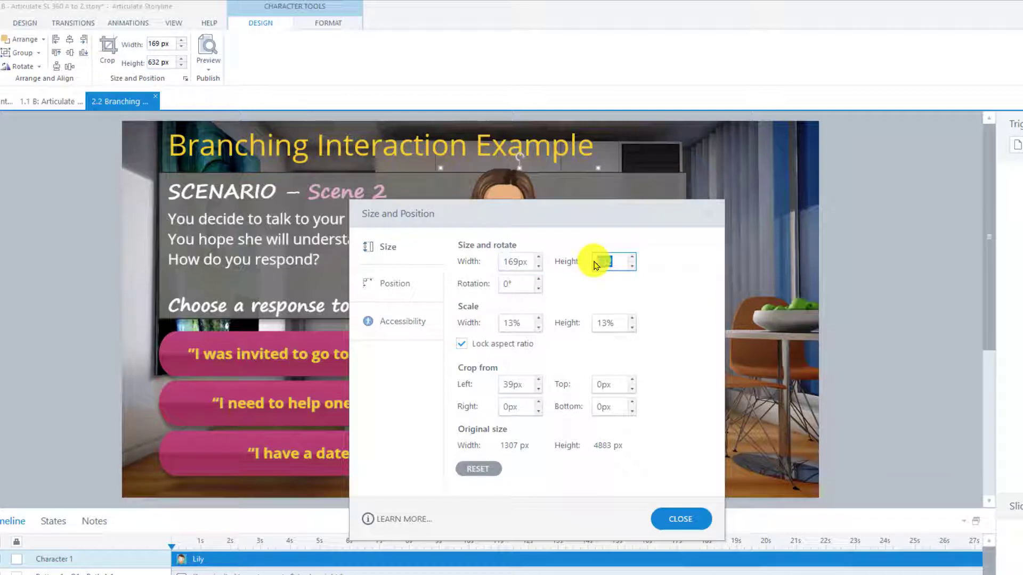
{"action": "left_click", "coordinate": [612, 260]}
{"action": "type", "text": "6"}
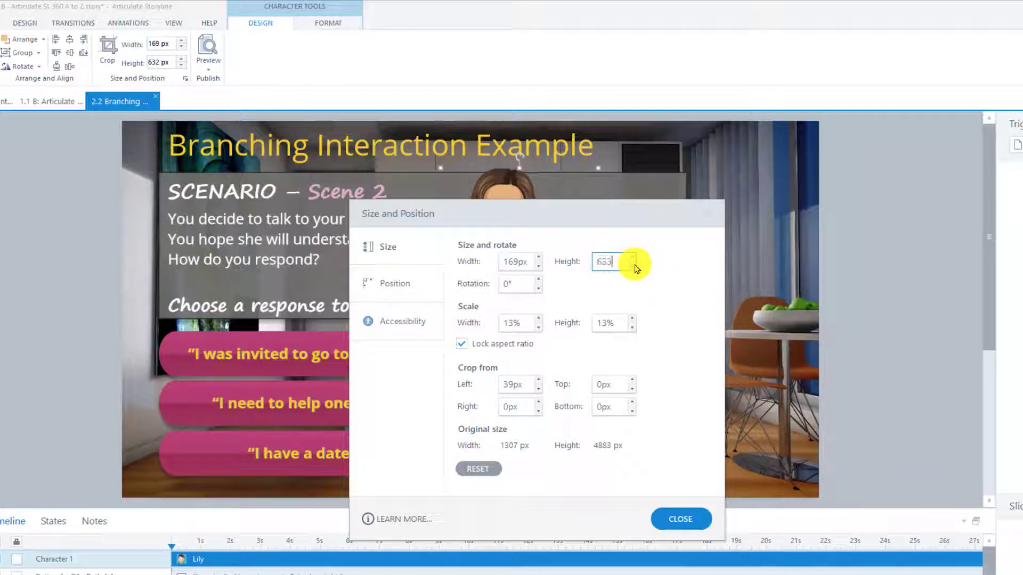
{"action": "type", "text": "33"}
- Position the character at 551 px horizontal and 75 px vertical from the slide's top left corner
{"action": "left_click", "coordinate": [420, 290]}
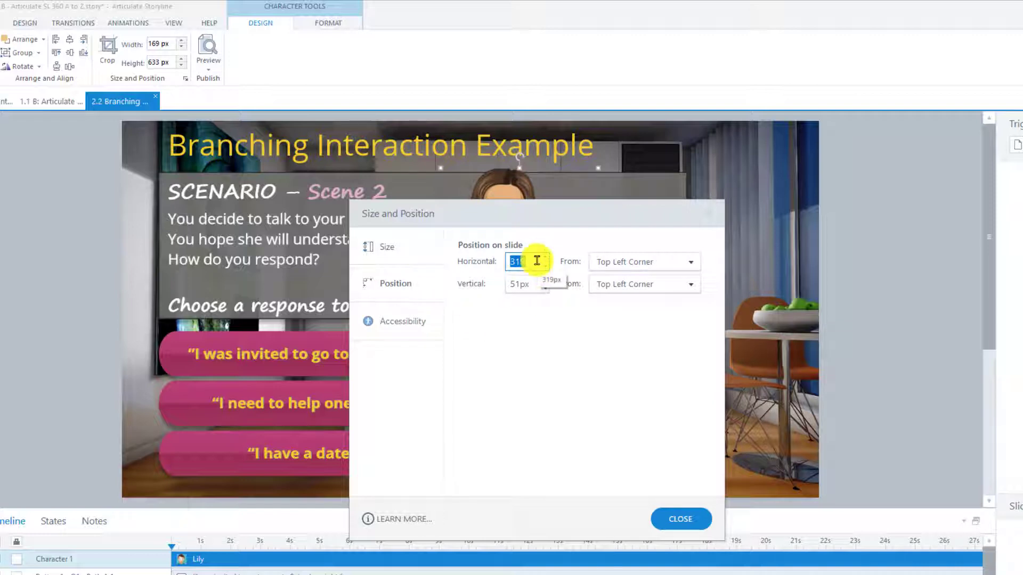
{"action": "type", "text": "551"}
{"action": "key", "text": "Tab"}
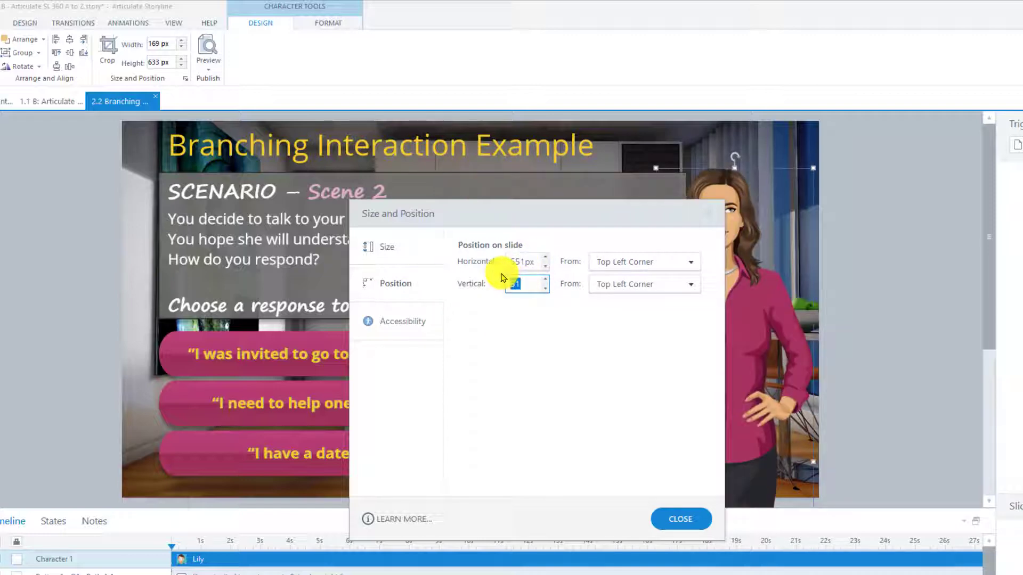
{"action": "type", "text": "74"}
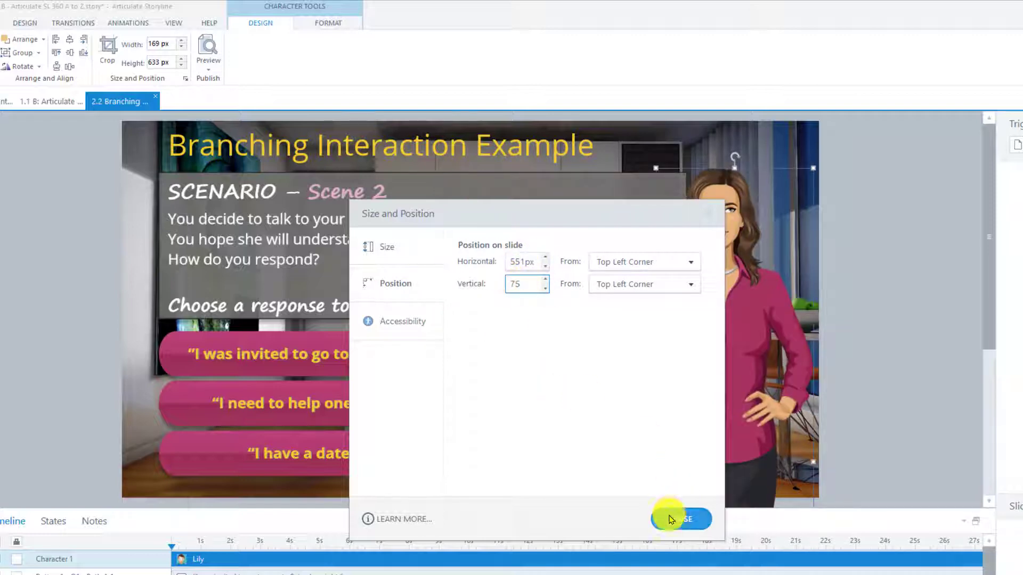
{"action": "left_click", "coordinate": [676, 518]}
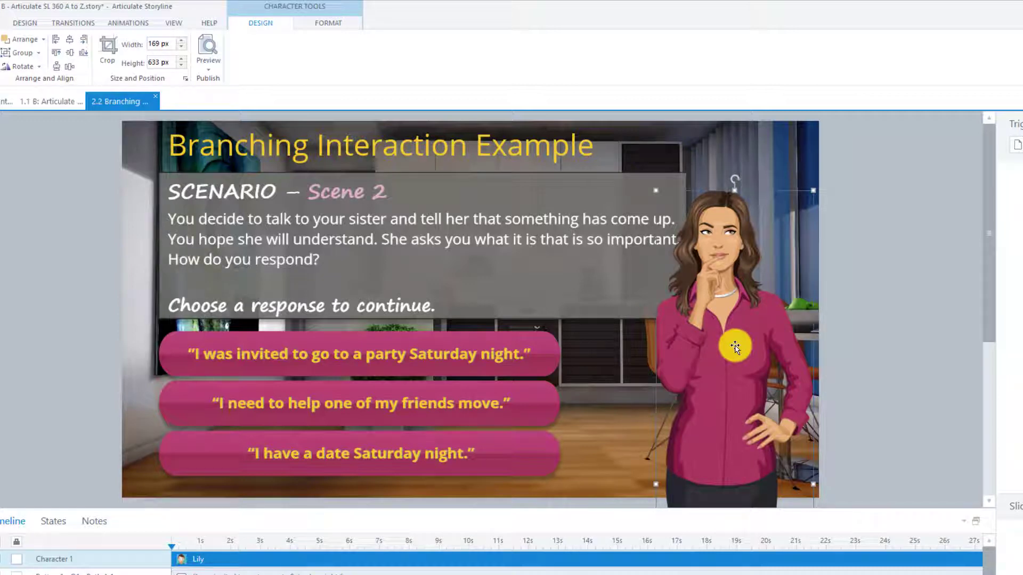
- Nudge the character slightly to the right so she clears the end of the scenario text
{"action": "key", "text": "Right"}
{"action": "key", "text": "Right"}
{"action": "key", "text": "Right"}
{"action": "key", "text": "Right"}
{"action": "key", "text": "Right"}
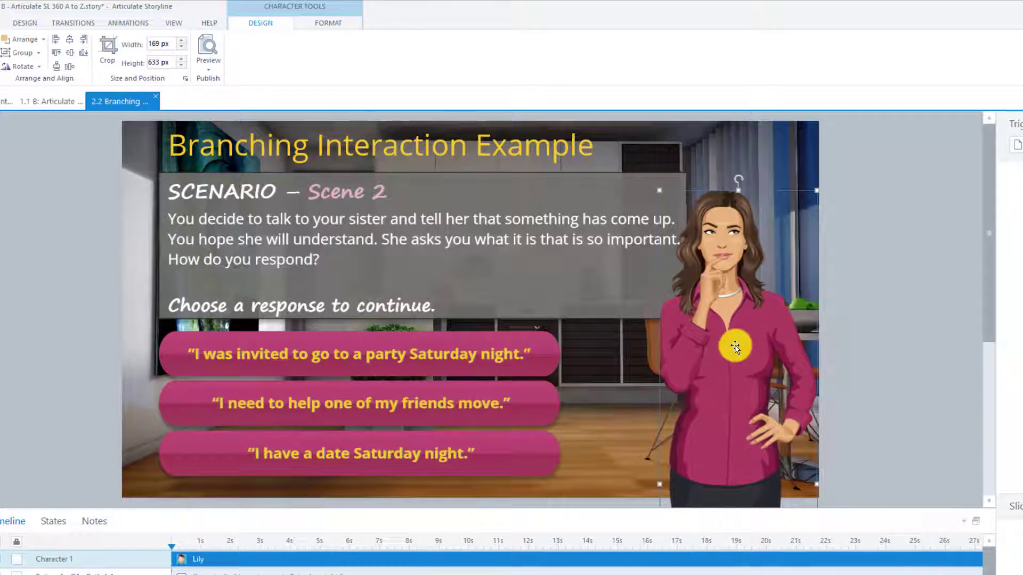
{"action": "key", "text": "Right"}
{"action": "key", "text": "Right"}
{"action": "key", "text": "Right"}
{"action": "key", "text": "Right"}
{"action": "key", "text": "Right"}
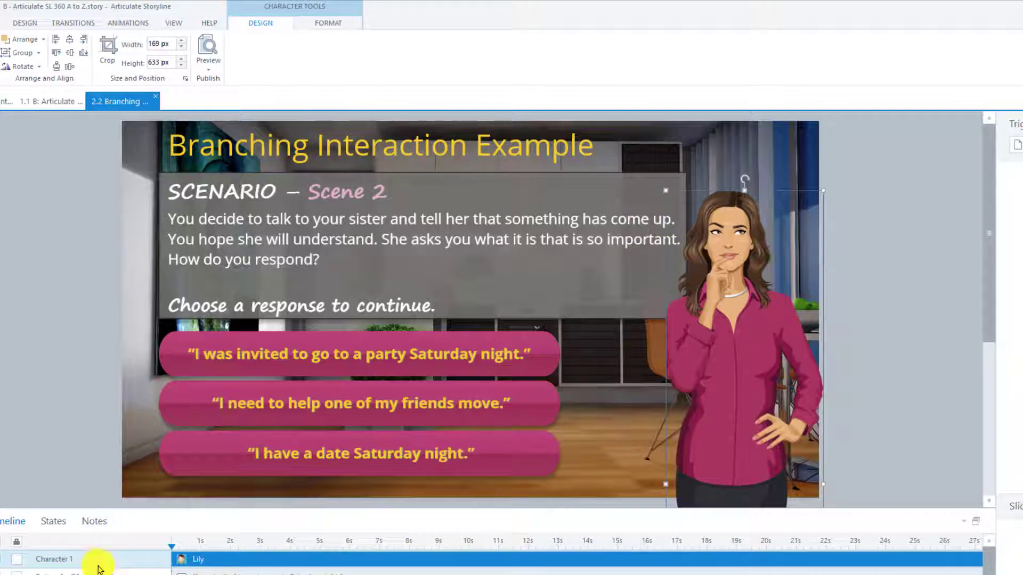
- Rename the first response button in the timeline as "Button 1 - A1 - Path A_1st Option"
{"action": "left_click", "coordinate": [88, 572]}
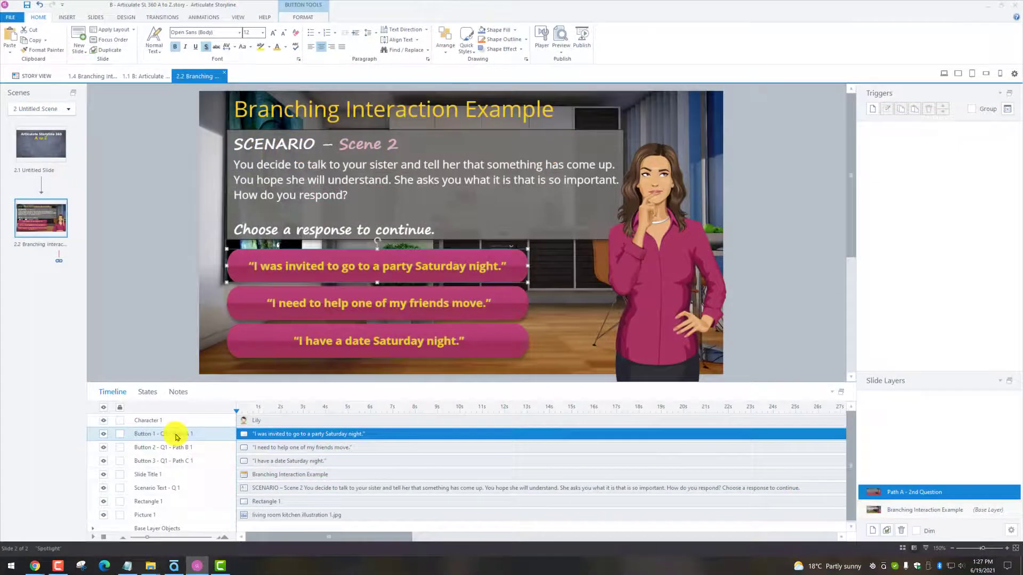
{"action": "right_click", "coordinate": [92, 574]}
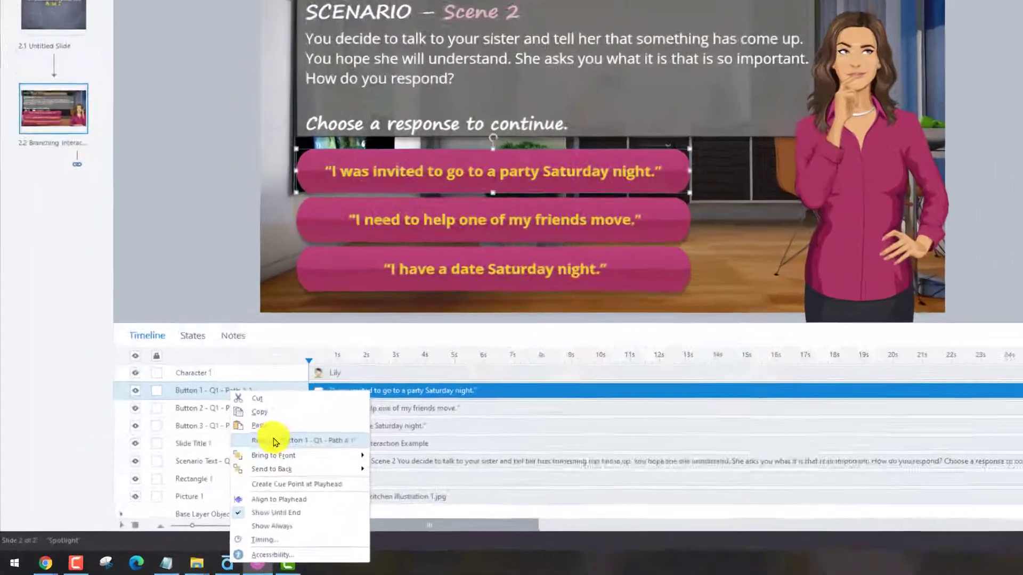
{"action": "left_click", "coordinate": [213, 472]}
{"action": "left_click", "coordinate": [258, 358]}
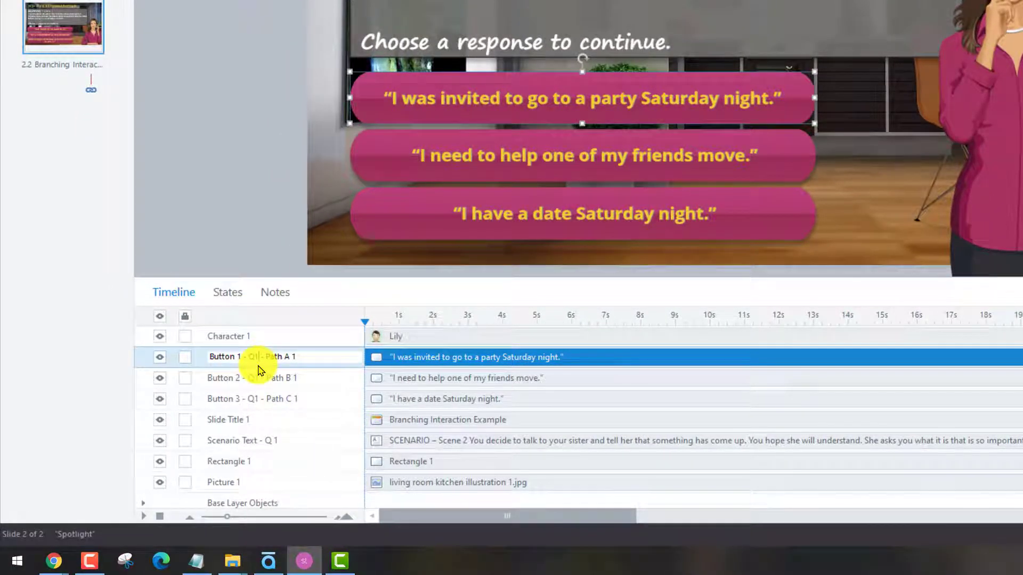
{"action": "left_click_drag", "start_coordinate": [297, 356], "coordinate": [253, 356]}
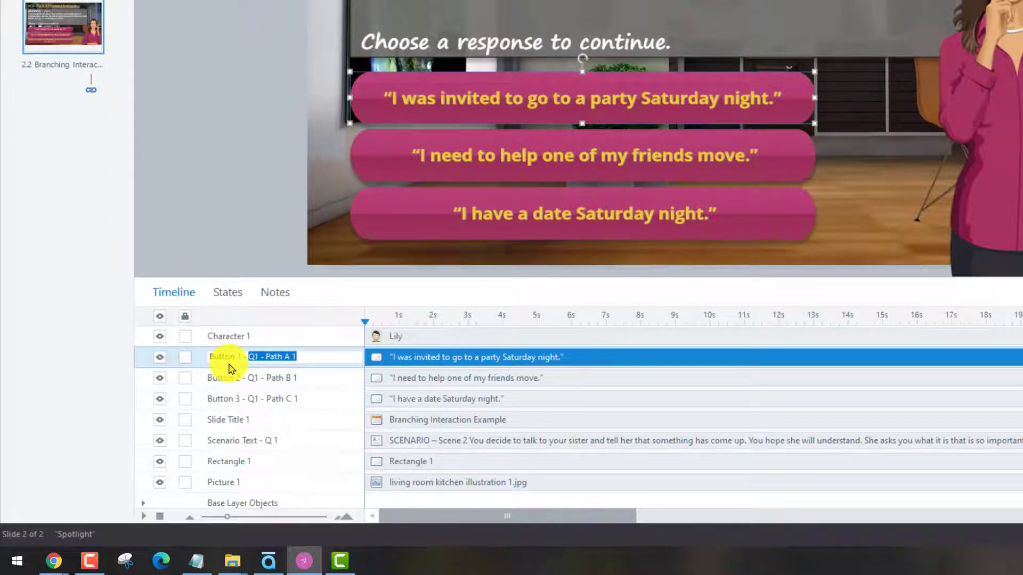
{"action": "type", "text": "A1 - Path A_1st Option"}
- Rename the other two response buttons as "Button 2 - A2 - Path A_2nd Option" and "Button 3 - A3 - Path A_3rd Option"
{"action": "left_click", "coordinate": [258, 385]}
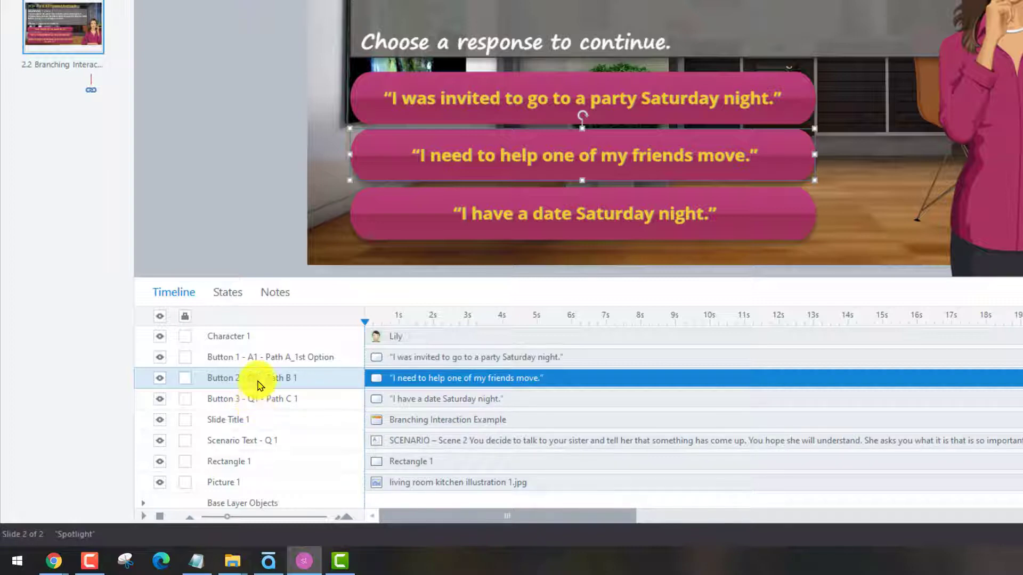
{"action": "right_click", "coordinate": [259, 384]}
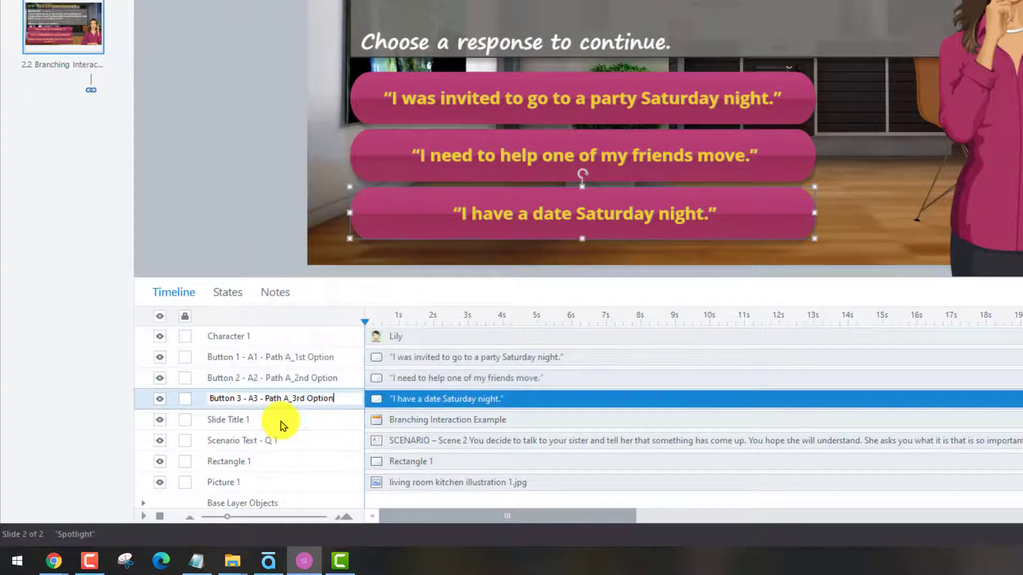
{"action": "left_click", "coordinate": [281, 424]}
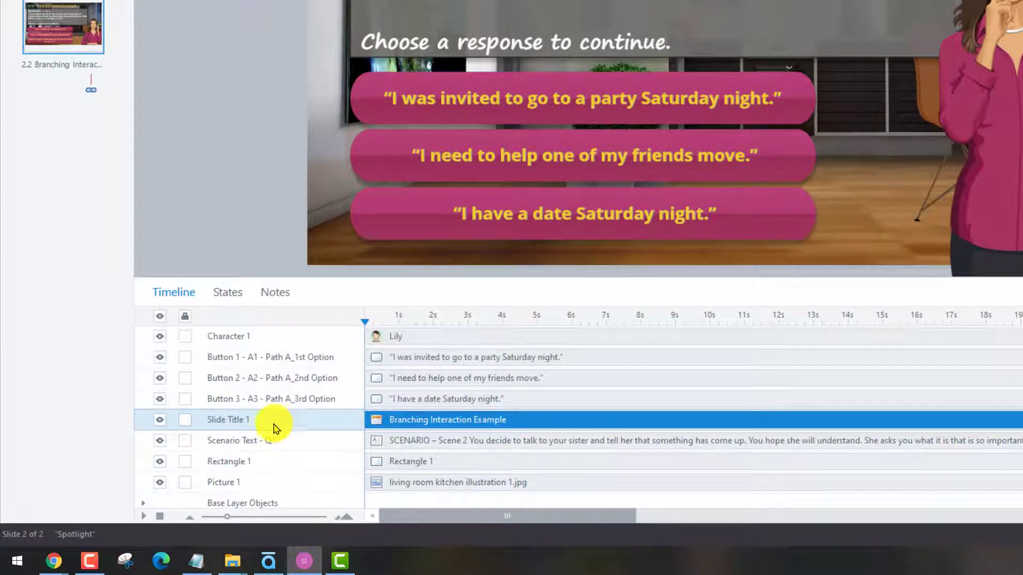
- Rename the scenario text object in the timeline as "Scenario Text - Path A_Q2"
{"action": "left_click", "coordinate": [262, 441]}
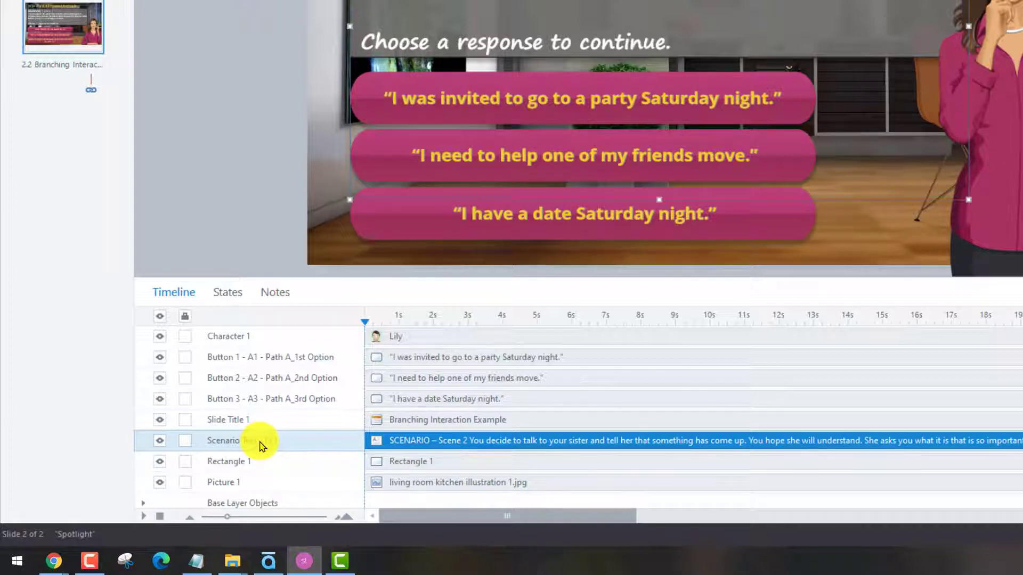
{"action": "right_click", "coordinate": [261, 447]}
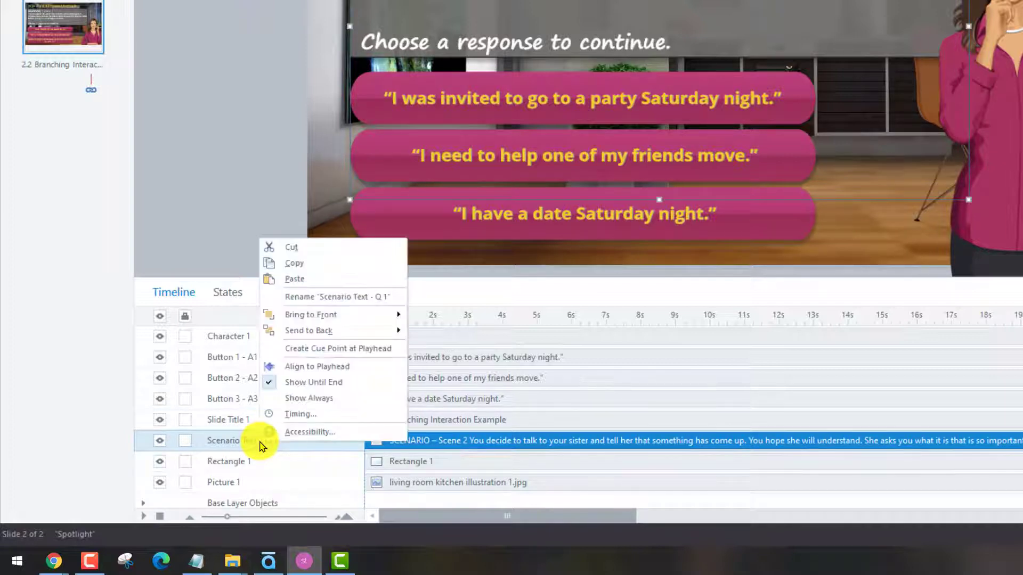
{"action": "left_click", "coordinate": [297, 291]}
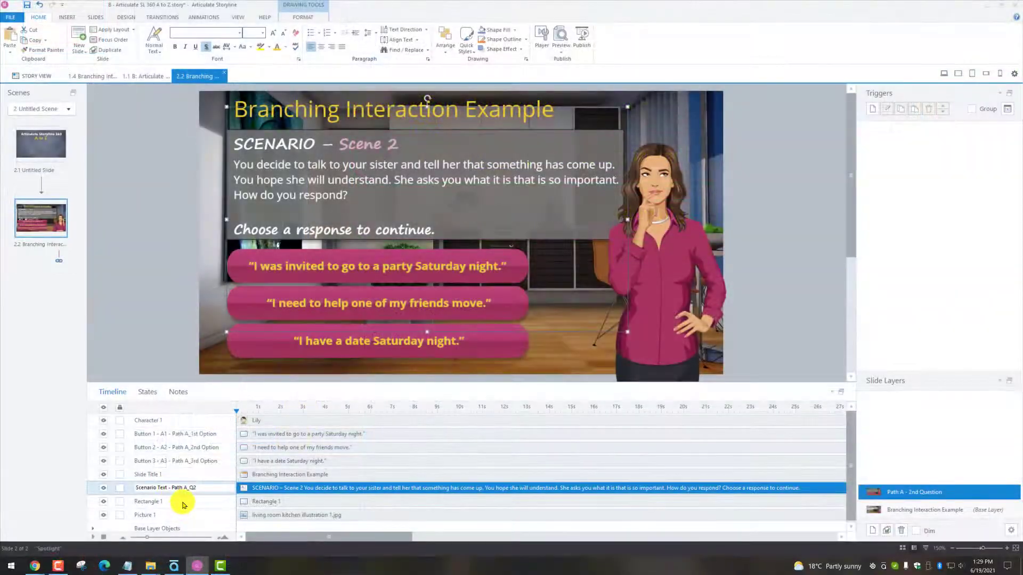
{"action": "left_click", "coordinate": [173, 501]}
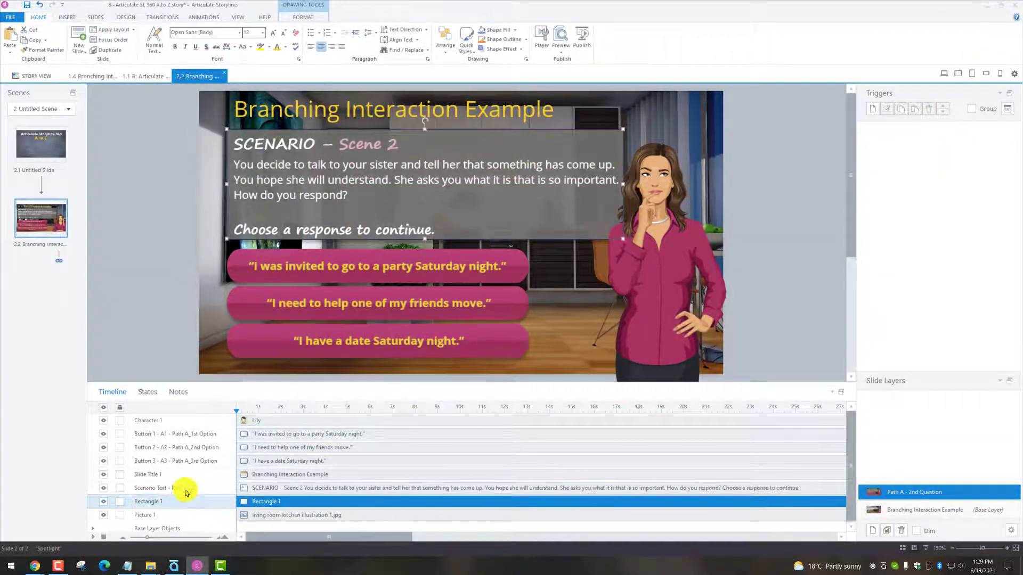
{"action": "left_click", "coordinate": [186, 489]}
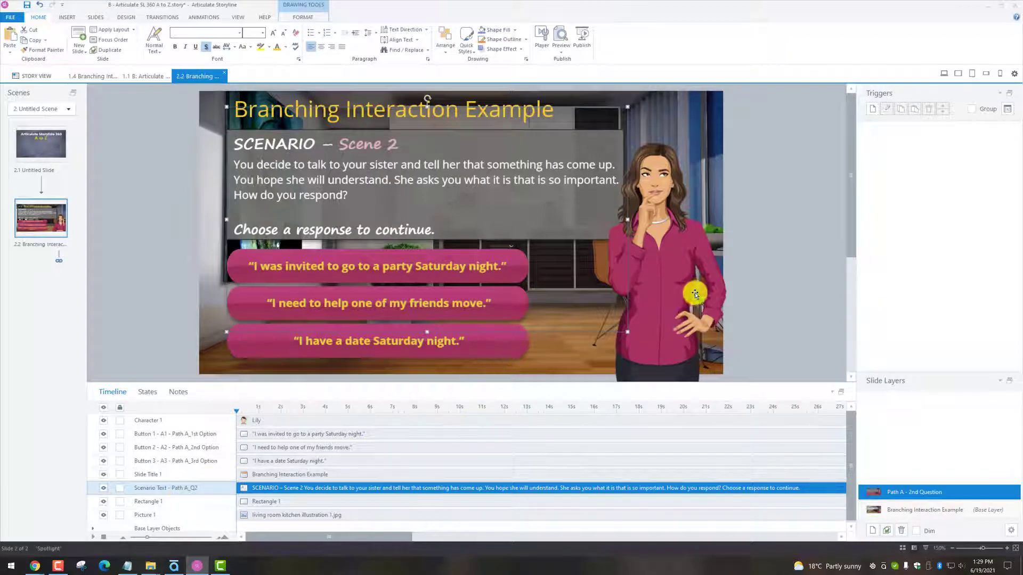
- Preview the slide, choose the response "Sure, sounds like fun, count me in!" to check the second scene, and close the preview
{"action": "left_click", "coordinate": [564, 56]}
{"action": "left_click", "coordinate": [568, 65]}
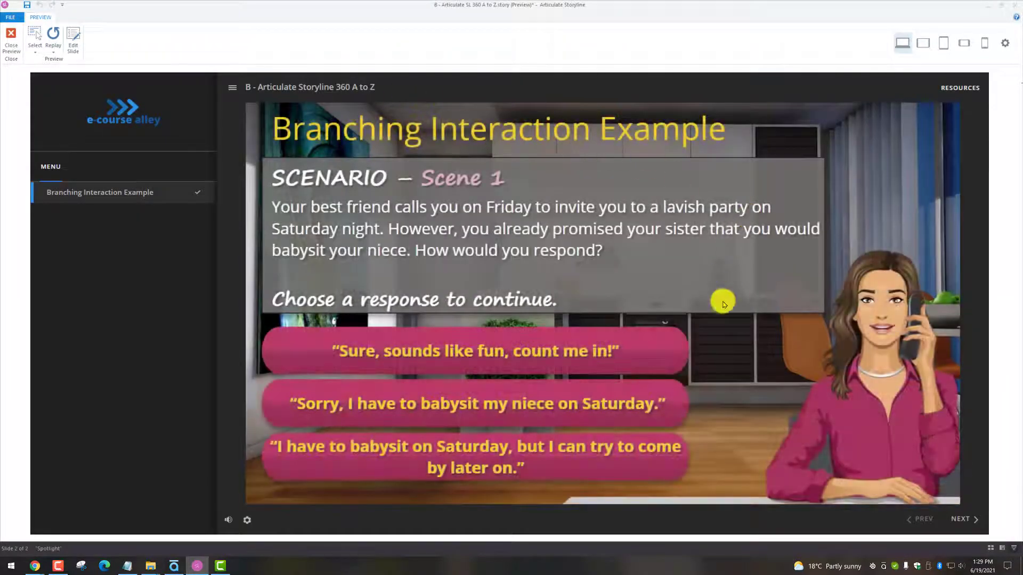
{"action": "left_click", "coordinate": [512, 345]}
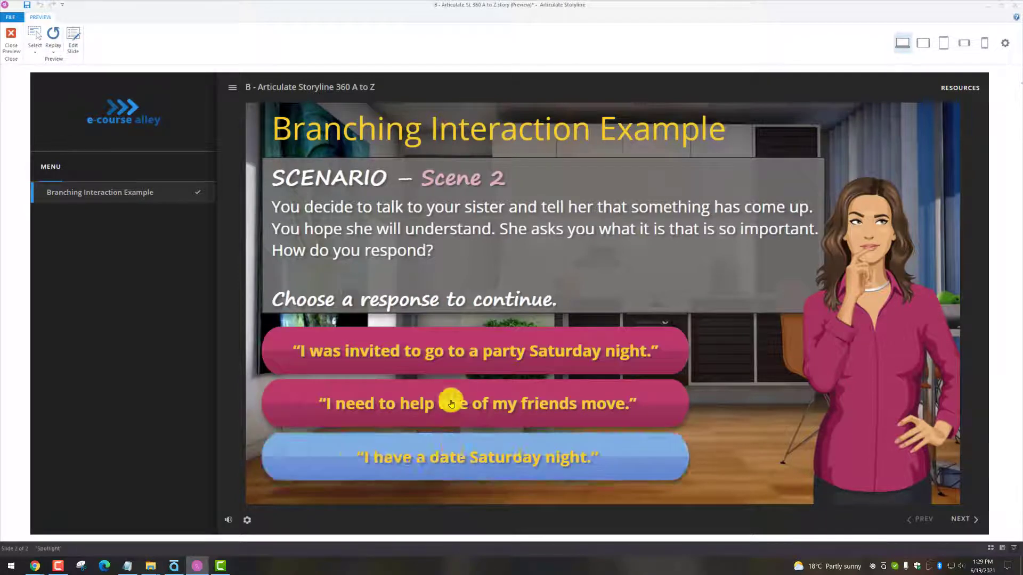
{"action": "left_click", "coordinate": [11, 35]}
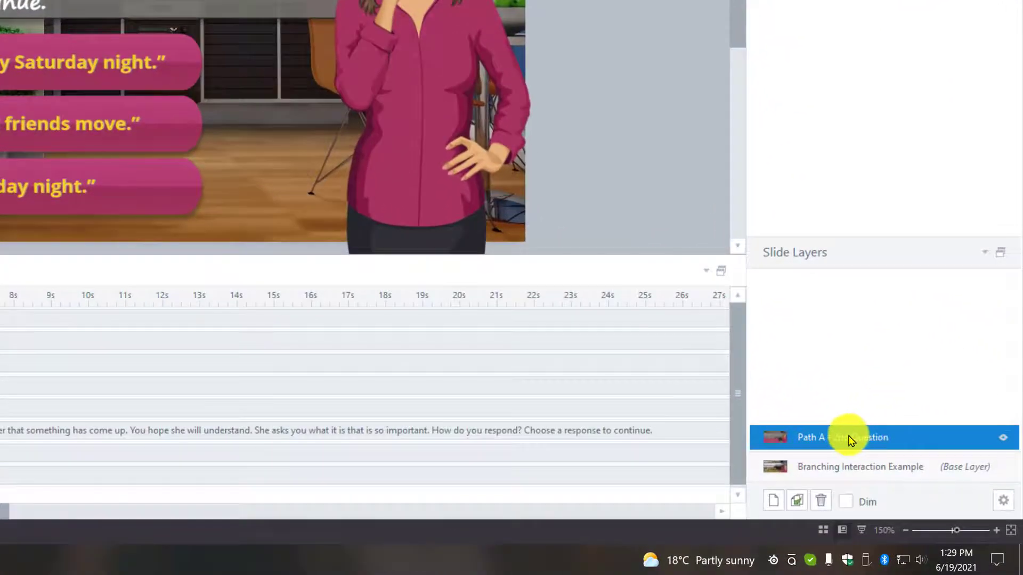
- Duplicate the "Path A - 2nd Question" layer and name the copy "Path A - Button 1 - End Result #1"
{"action": "right_click", "coordinate": [851, 440]}
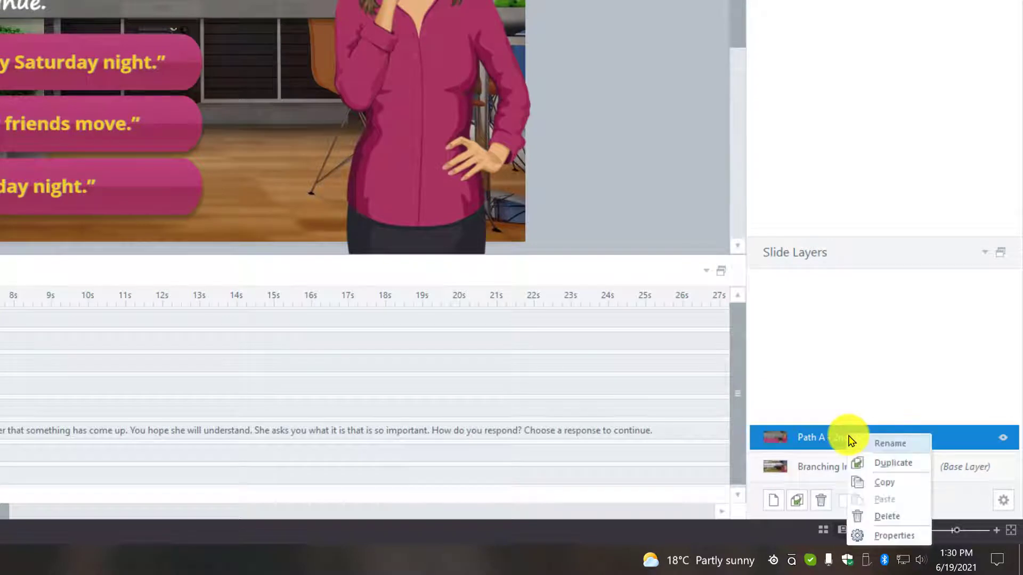
{"action": "left_click", "coordinate": [884, 462]}
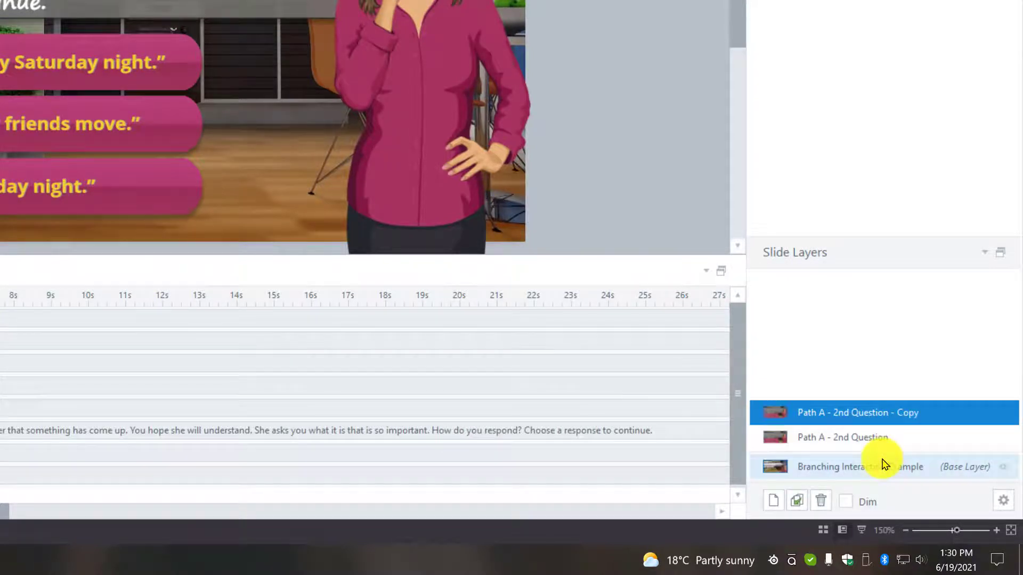
{"action": "right_click", "coordinate": [864, 417]}
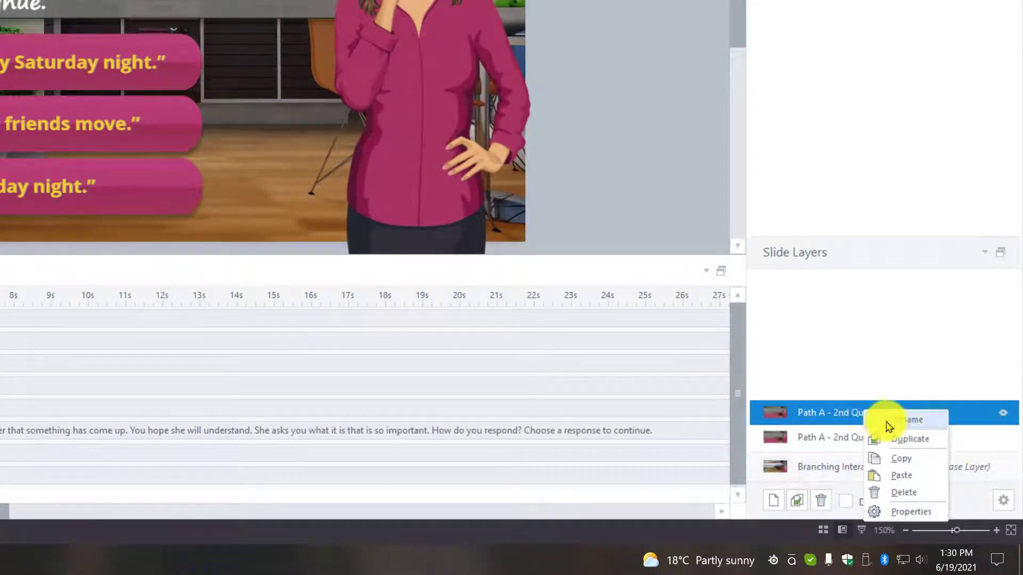
{"action": "left_click", "coordinate": [890, 422]}
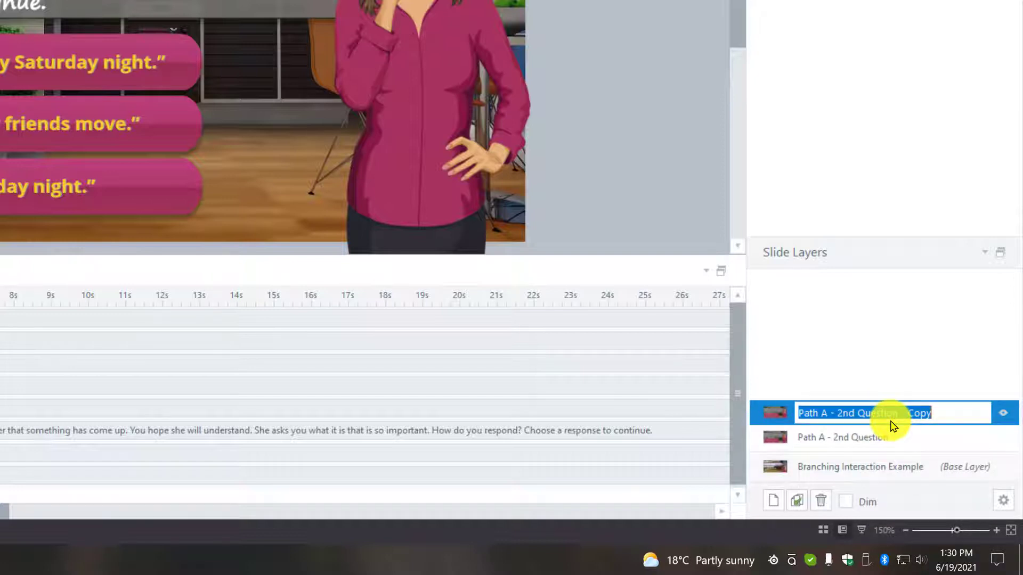
{"action": "left_click_drag", "start_coordinate": [948, 413], "coordinate": [840, 408]}
{"action": "key", "text": "BackSpace"}
{"action": "type", "text": "Option "}
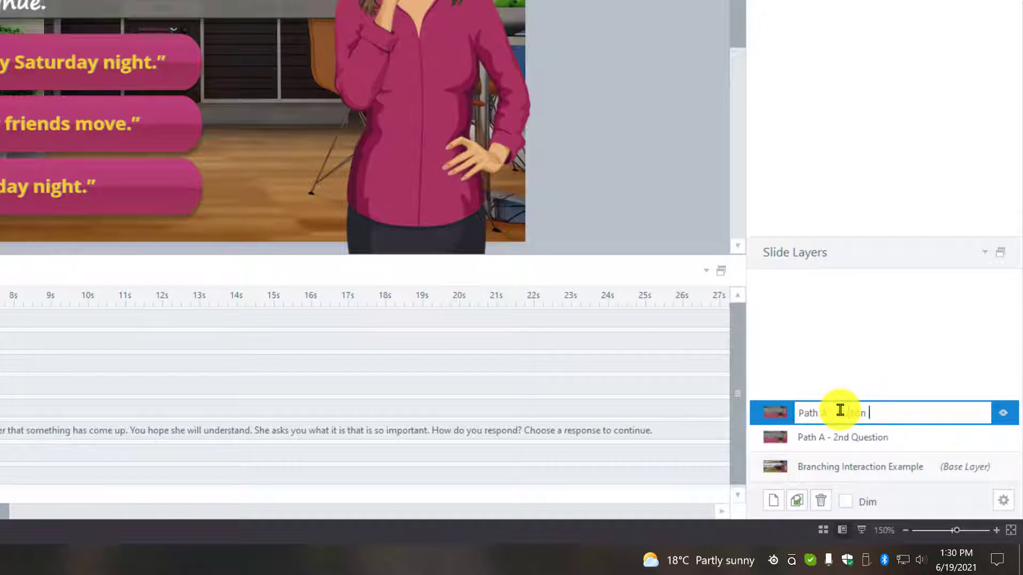
{"action": "type", "text": "1 - End Result #1"}
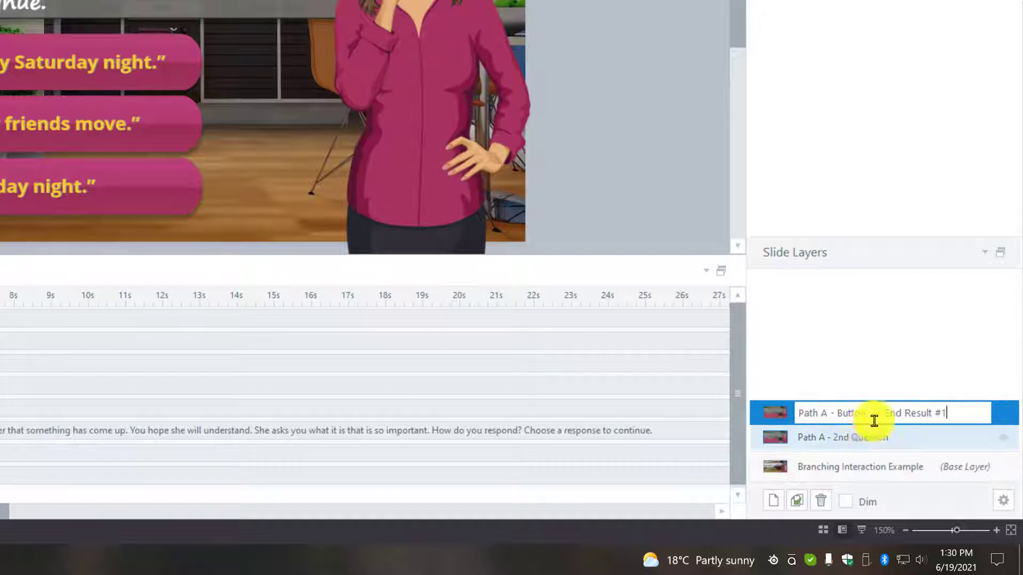
{"action": "left_click", "coordinate": [872, 389]}
- Duplicate the "Path A - Button 1 - End Result #1" layer and name the copy "Path A - Button 2 - End Result #2"
{"action": "right_click", "coordinate": [847, 415]}
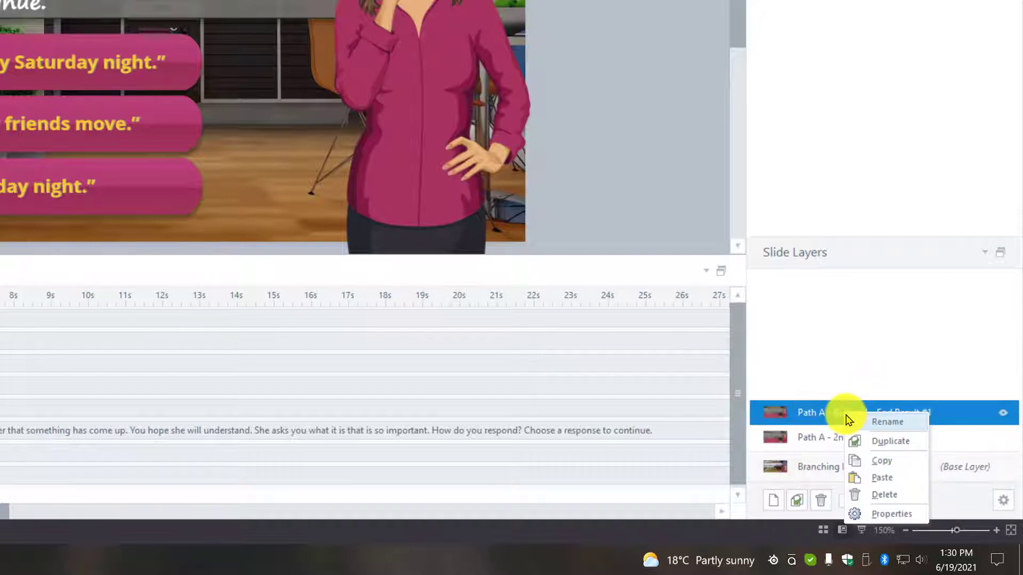
{"action": "left_click", "coordinate": [879, 442]}
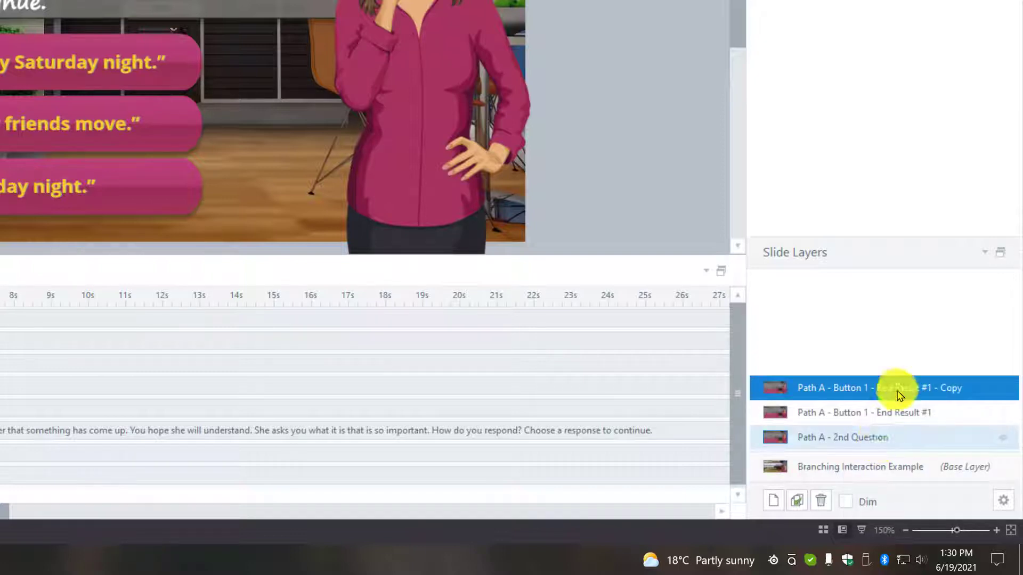
{"action": "right_click", "coordinate": [915, 387]}
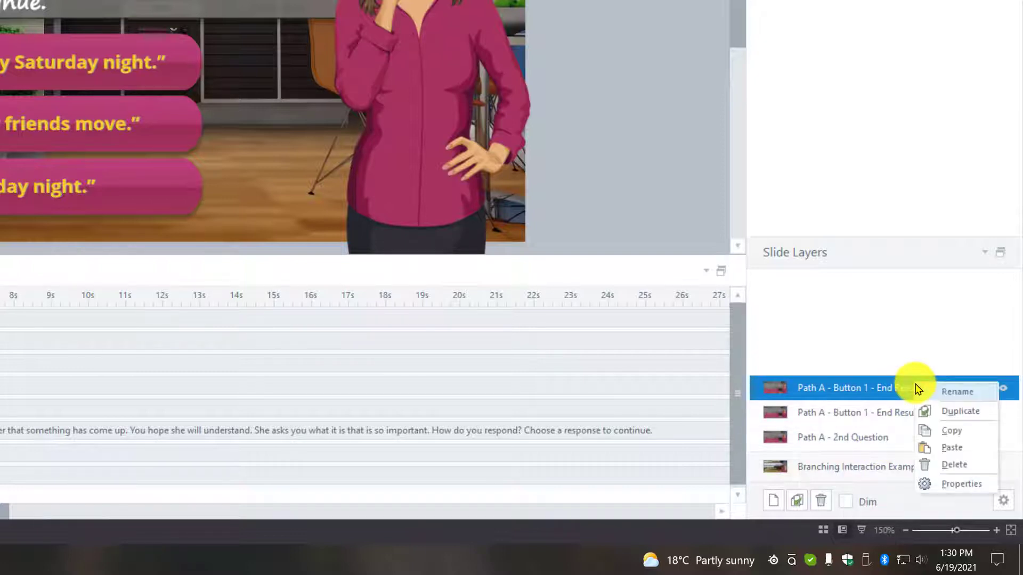
{"action": "left_click", "coordinate": [950, 391]}
{"action": "left_click_drag", "start_coordinate": [990, 388], "coordinate": [944, 393]}
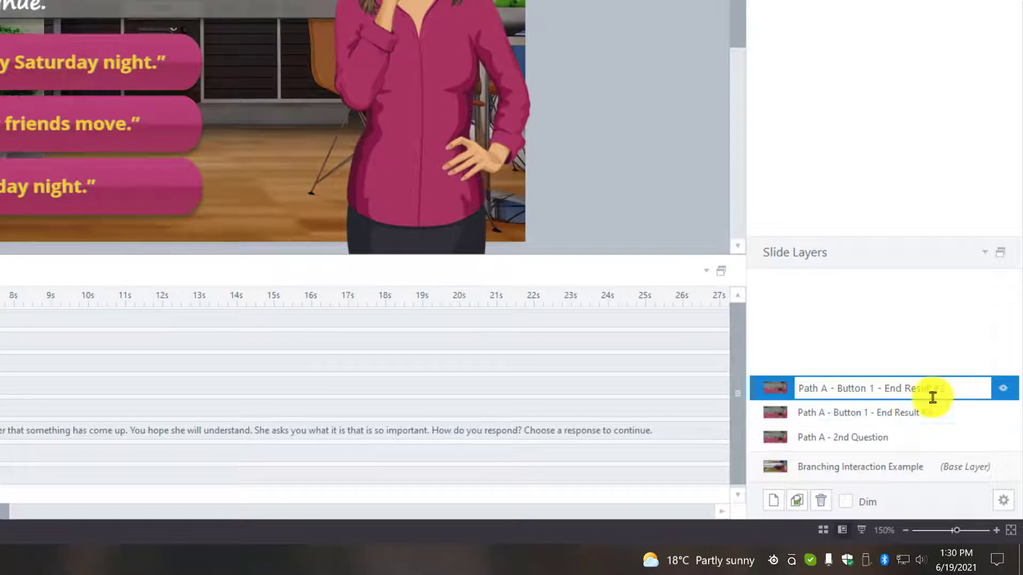
{"action": "type", "text": "2"}
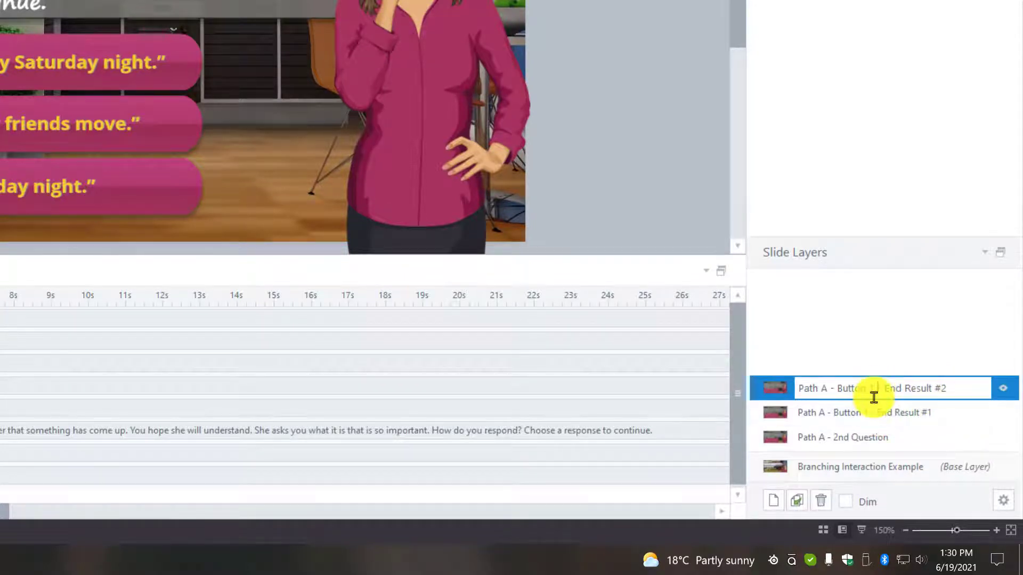
{"action": "key", "text": "BackSpace"}
{"action": "type", "text": "2"}
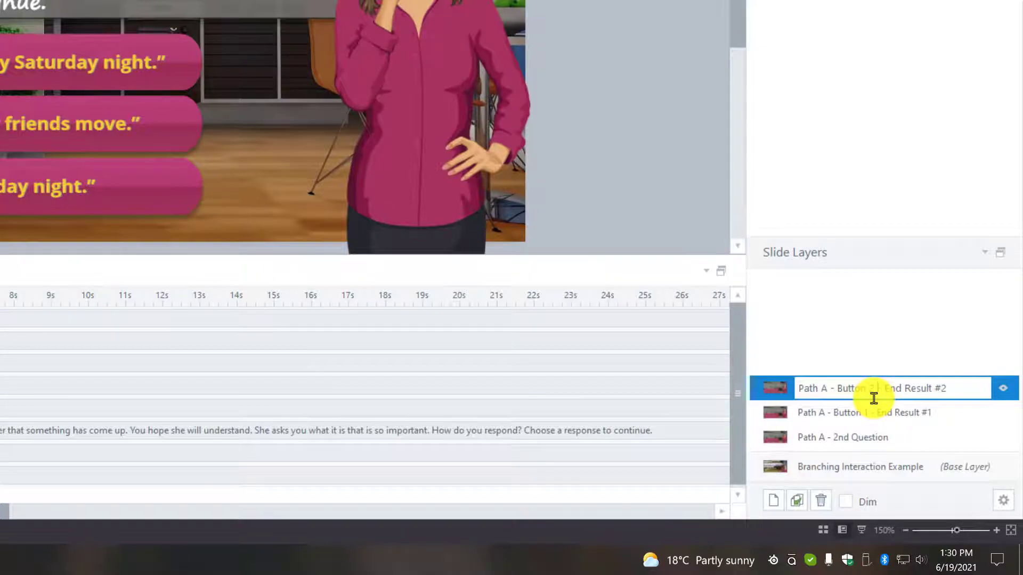
{"action": "left_click", "coordinate": [919, 414]}
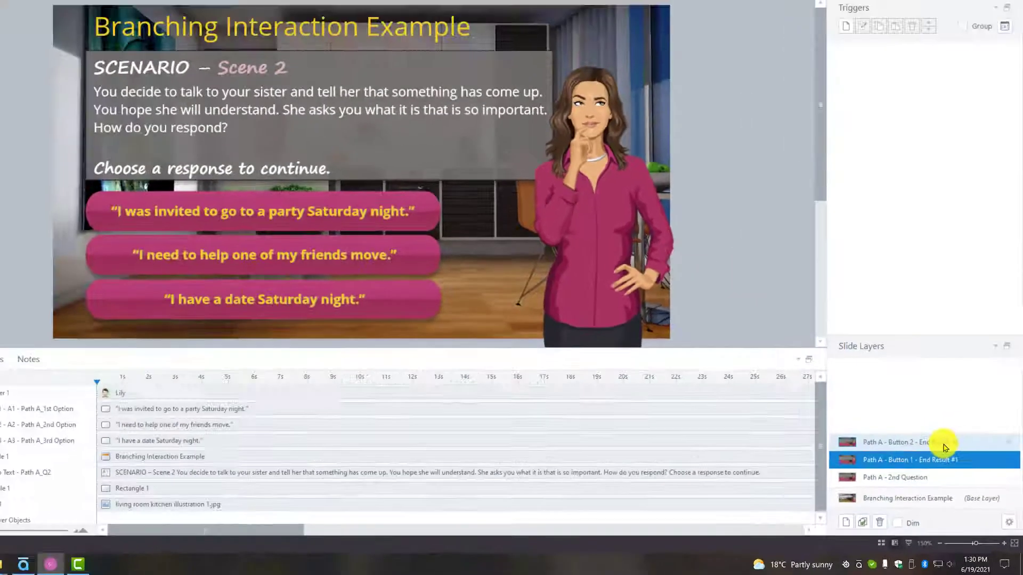
- Duplicate the "Path A - Button 2 - End Result #2" layer and name the copy "Path A - Button 3 - End Result #3"
{"action": "left_click", "coordinate": [942, 444]}
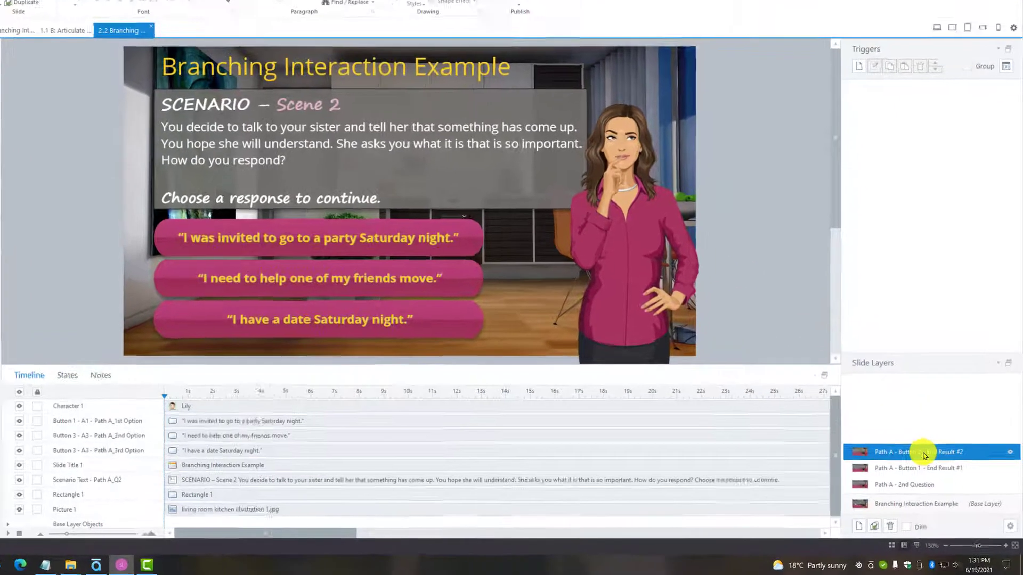
{"action": "right_click", "coordinate": [933, 464]}
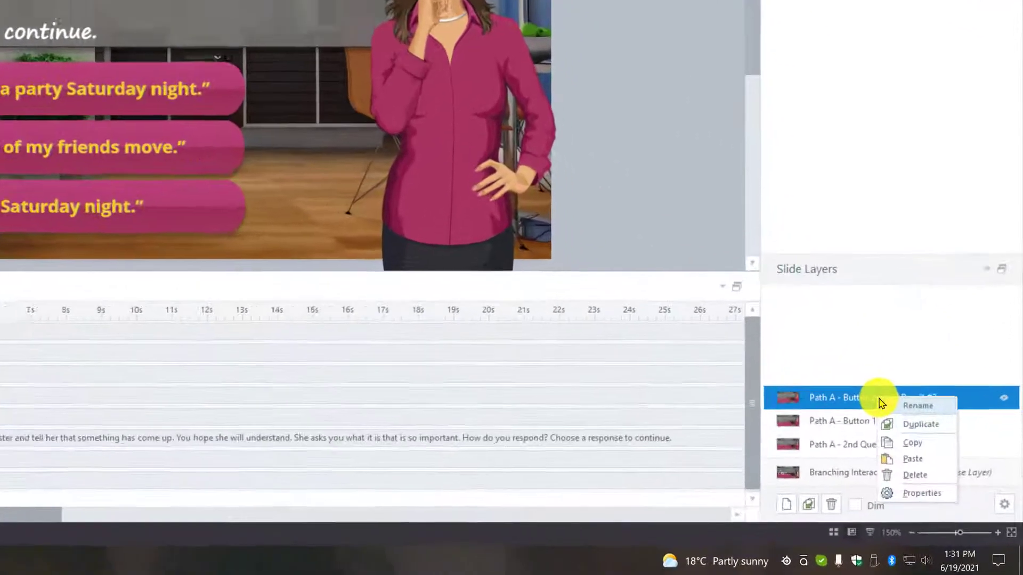
{"action": "left_click", "coordinate": [912, 417]}
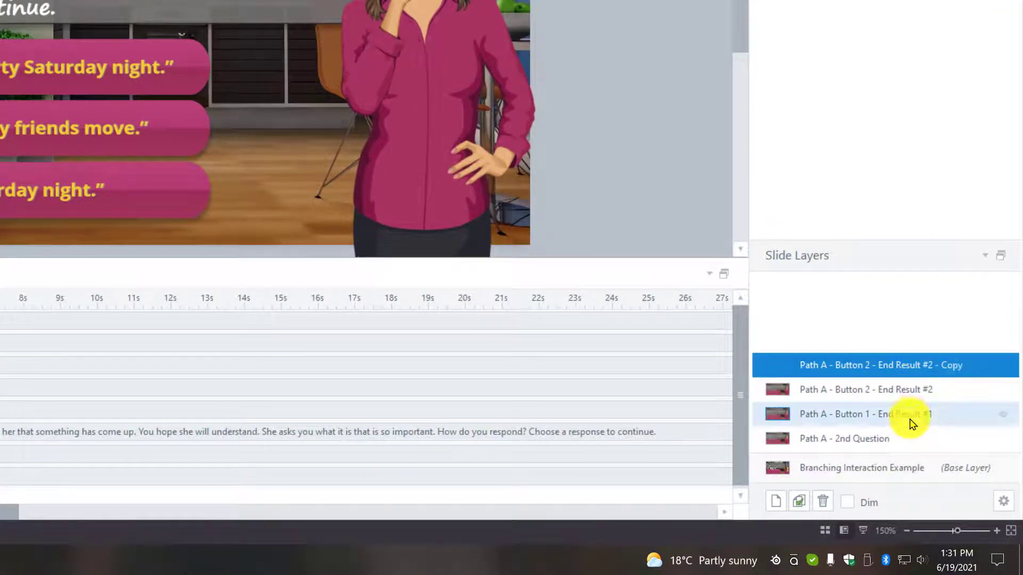
{"action": "right_click", "coordinate": [894, 367]}
{"action": "left_click", "coordinate": [927, 375]}
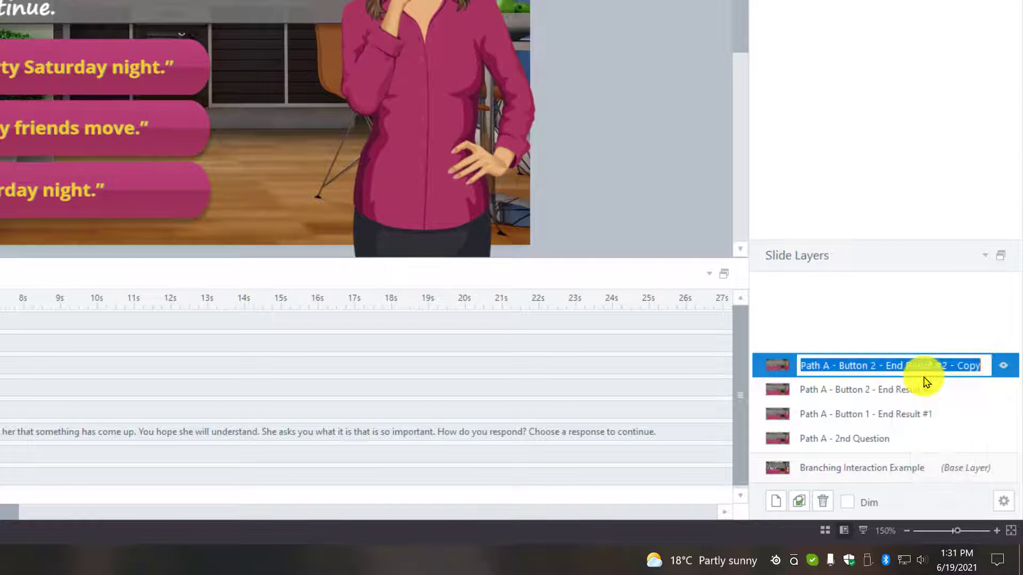
{"action": "left_click", "coordinate": [874, 367]}
{"action": "key", "text": "BackSpace"}
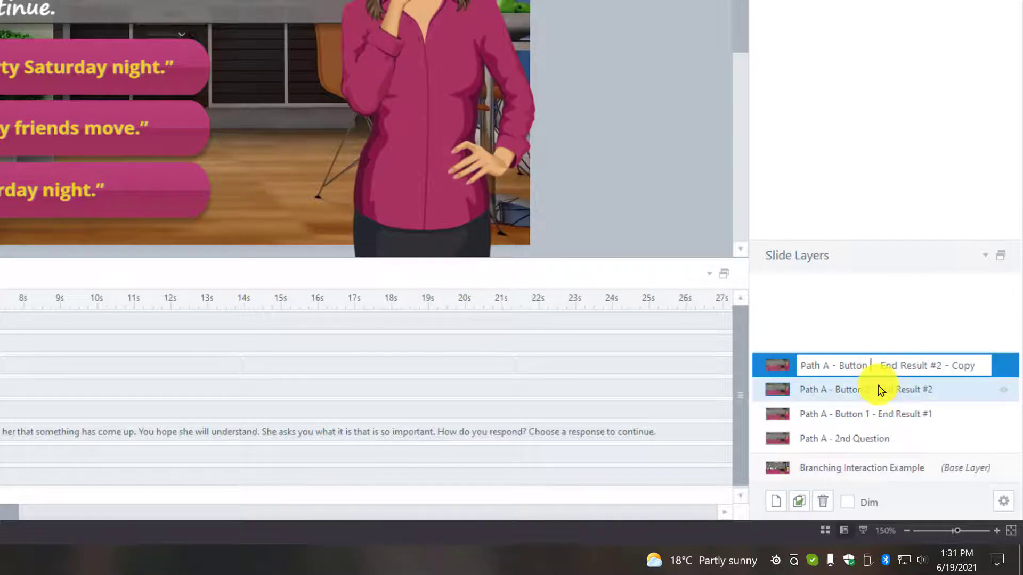
{"action": "type", "text": "3"}
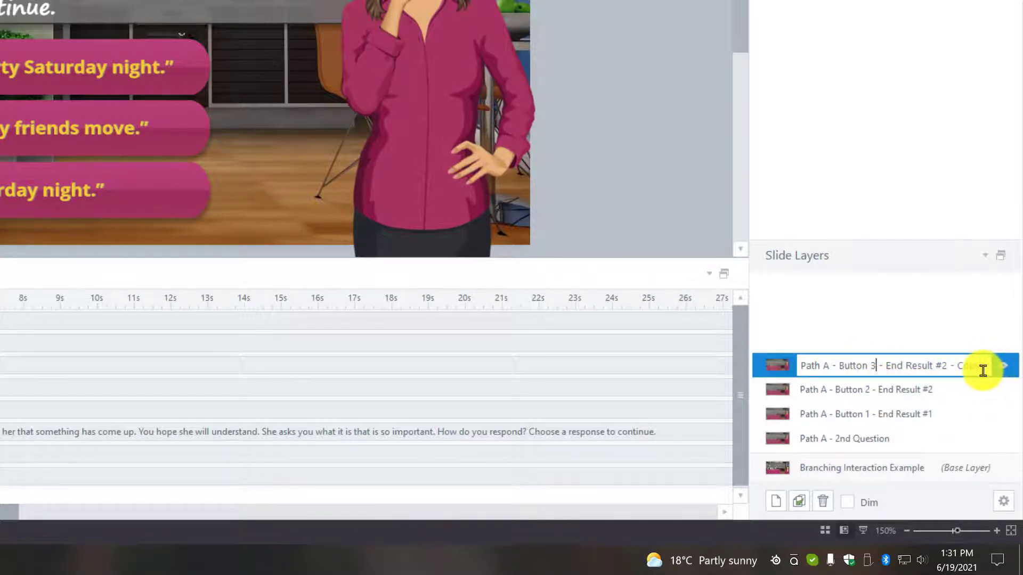
{"action": "key", "text": "BackSpace"}
{"action": "key", "text": "BackSpace"}
{"action": "key", "text": "BackSpace"}
{"action": "key", "text": "BackSpace"}
{"action": "key", "text": "BackSpace"}
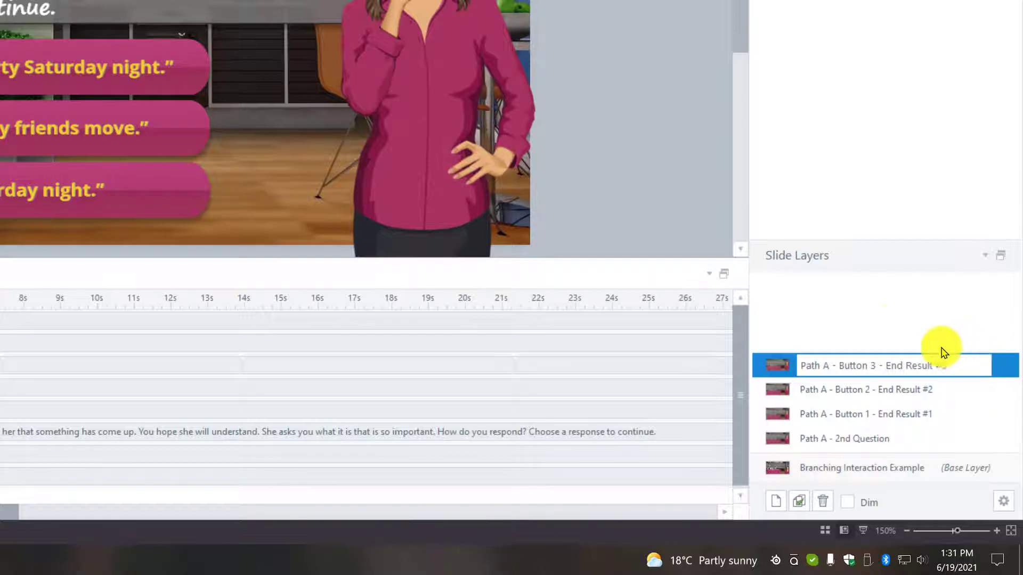
{"action": "key", "text": "Return"}
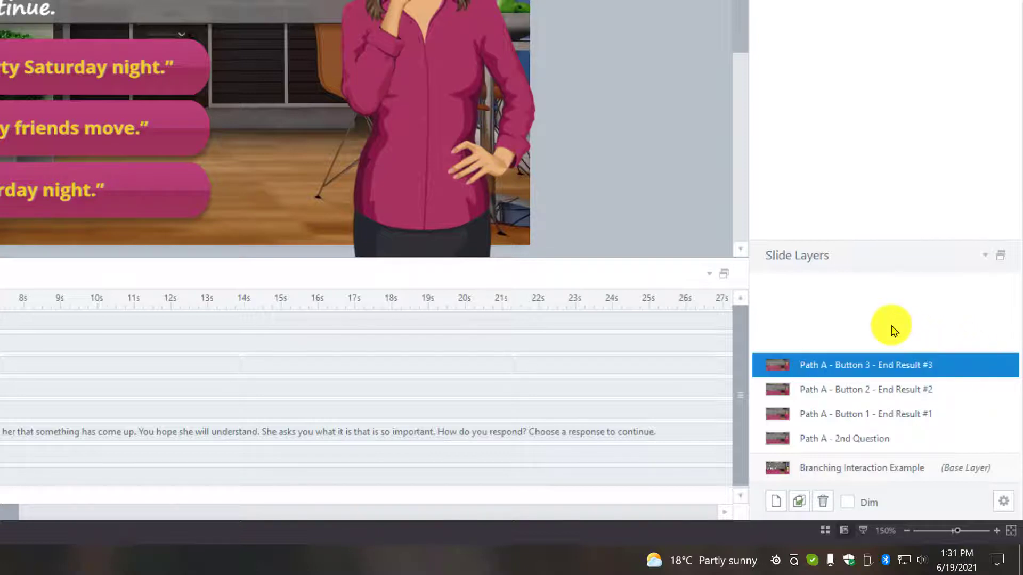
- On the "Path A - 2nd Question" layer, start a new trigger that hides this layer based on an object's state
{"action": "left_click", "coordinate": [808, 445]}
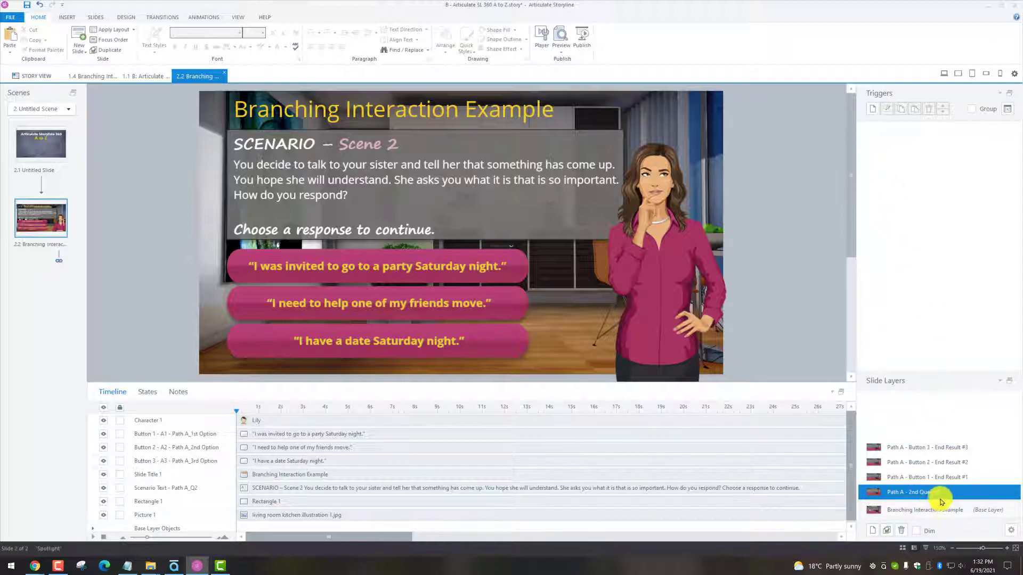
{"action": "left_click", "coordinate": [873, 110]}
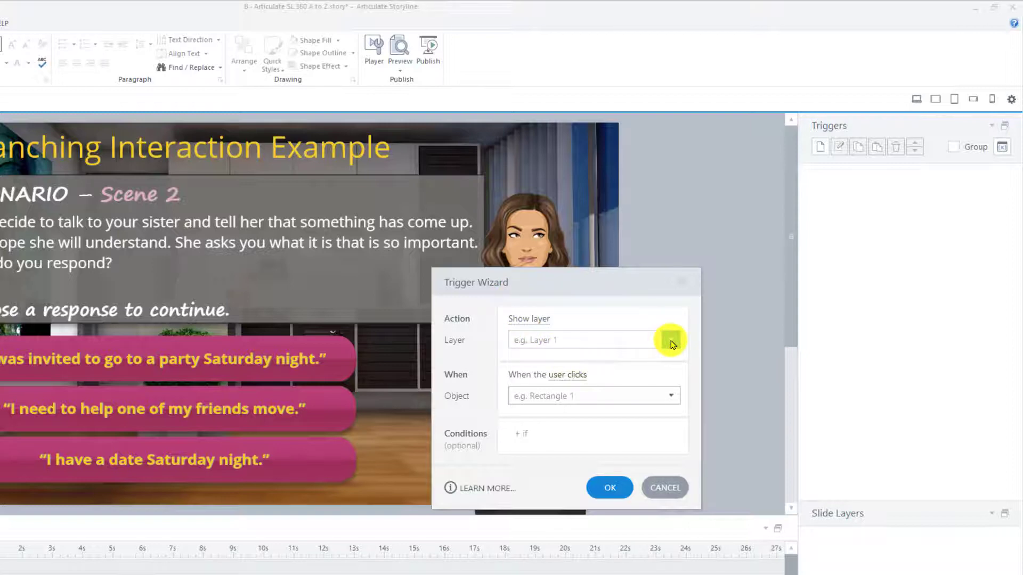
{"action": "left_click", "coordinate": [539, 320]}
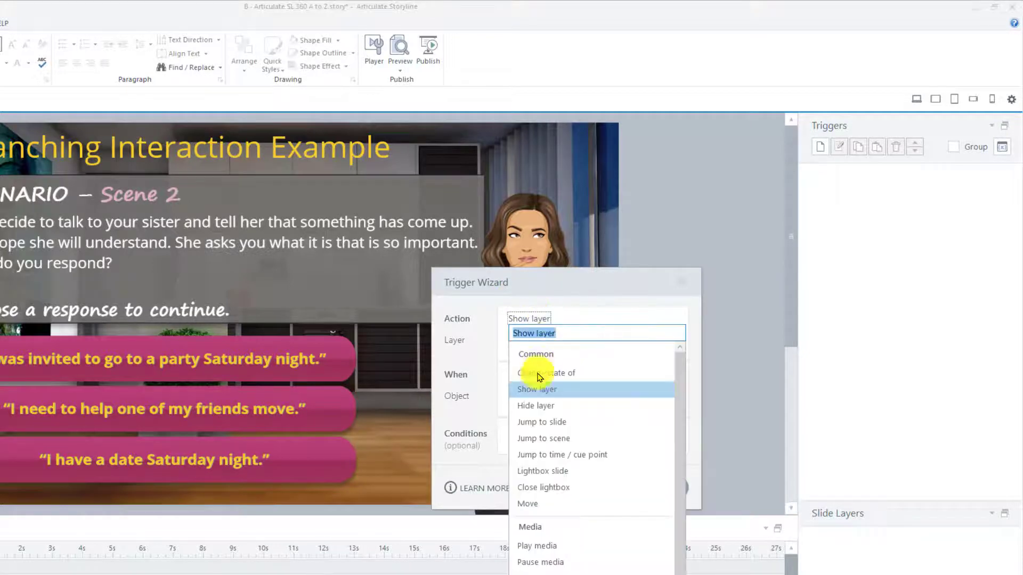
{"action": "left_click", "coordinate": [532, 406]}
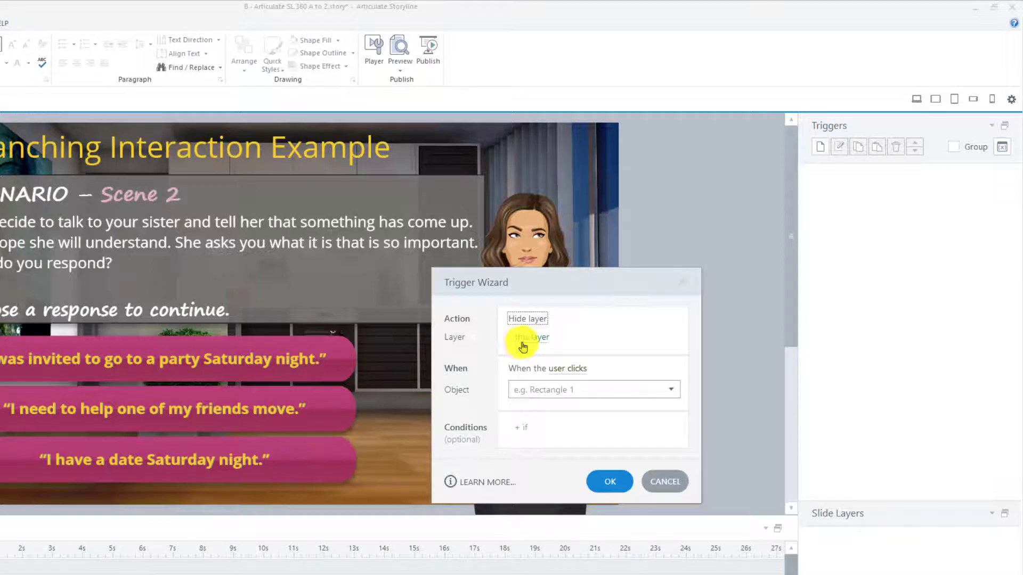
{"action": "left_click", "coordinate": [578, 375]}
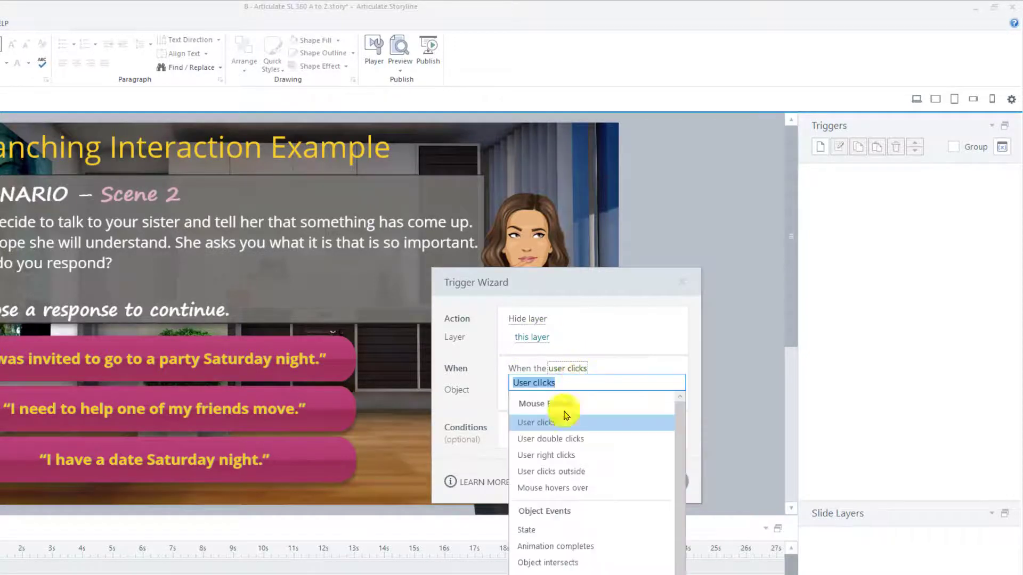
{"action": "left_click", "coordinate": [530, 529]}
- Set the hide-layer trigger to run when at least one of the three Path A option buttons is Selected, and save it
{"action": "left_click", "coordinate": [671, 391]}
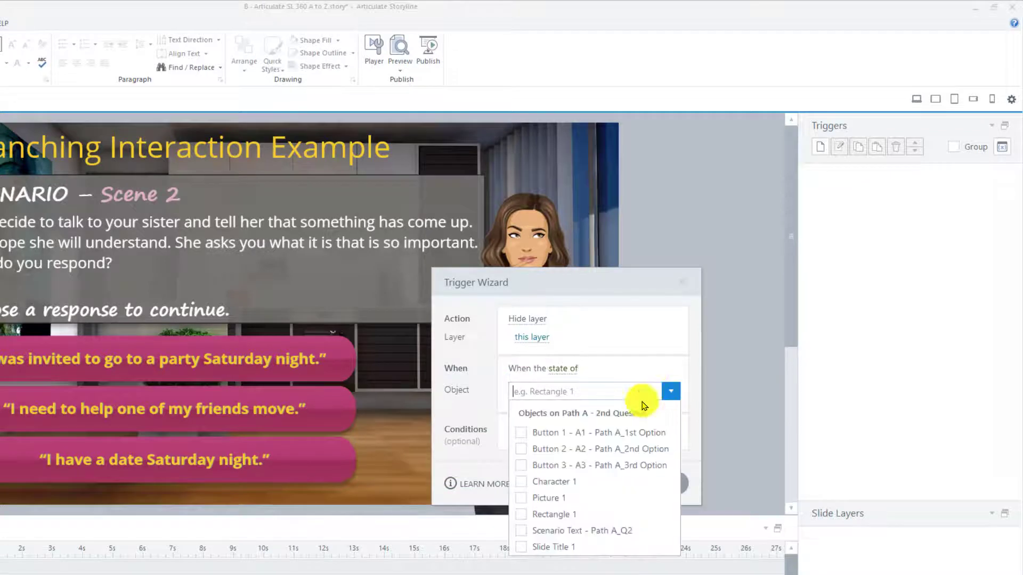
{"action": "left_click", "coordinate": [524, 433]}
{"action": "left_click", "coordinate": [522, 449]}
{"action": "left_click", "coordinate": [522, 465]}
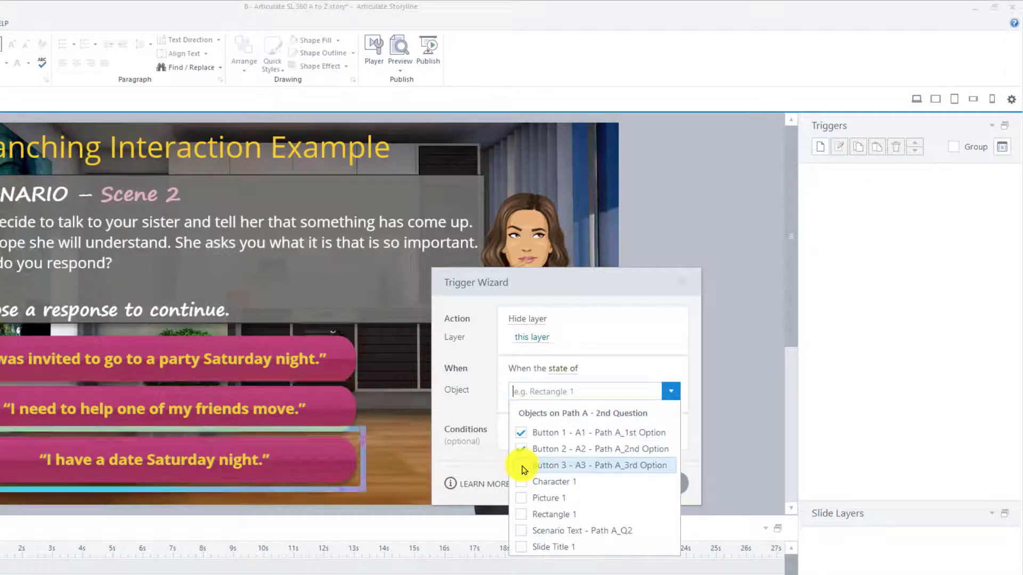
{"action": "left_click", "coordinate": [647, 366]}
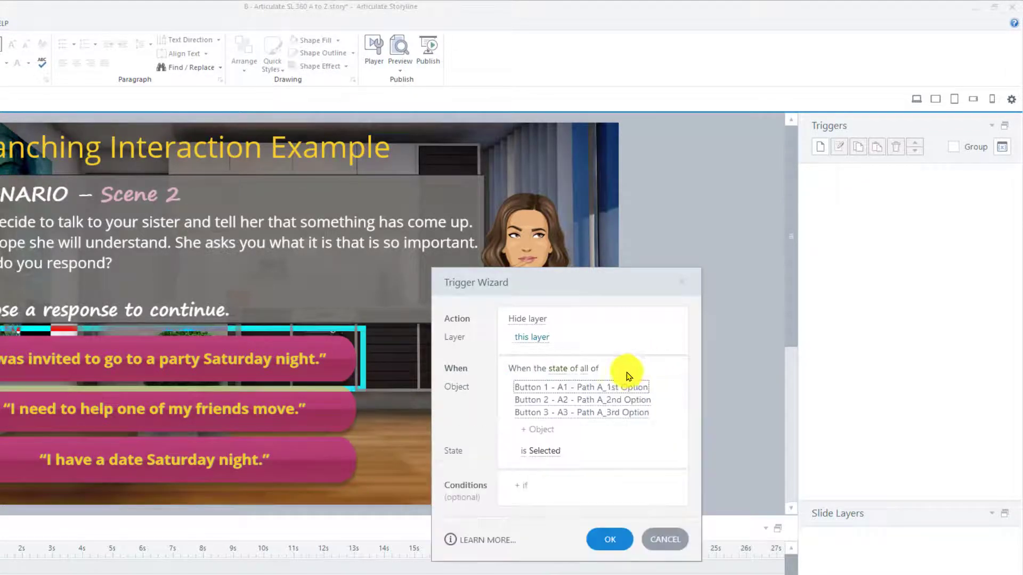
{"action": "left_click", "coordinate": [585, 373]}
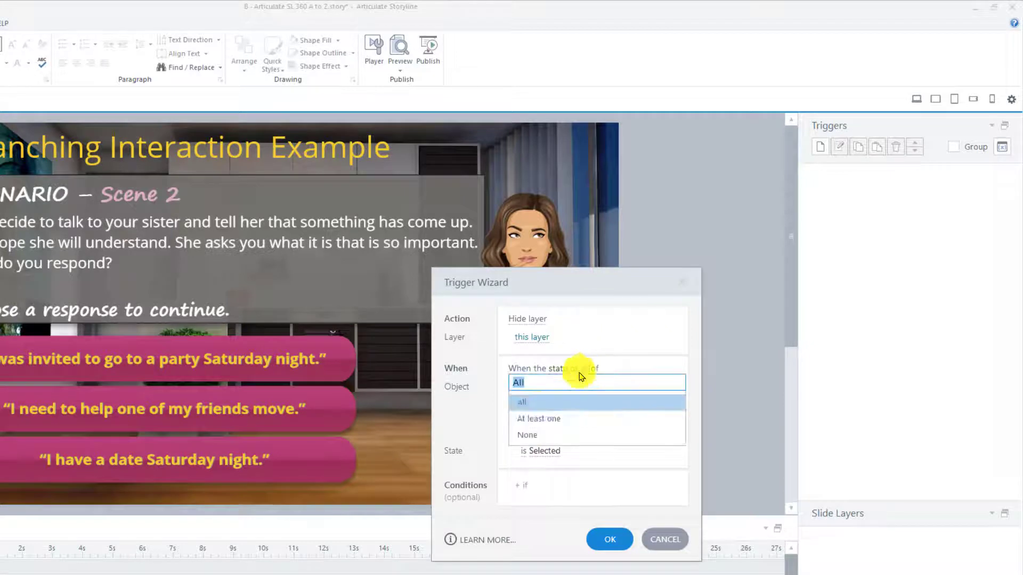
{"action": "left_click", "coordinate": [535, 423]}
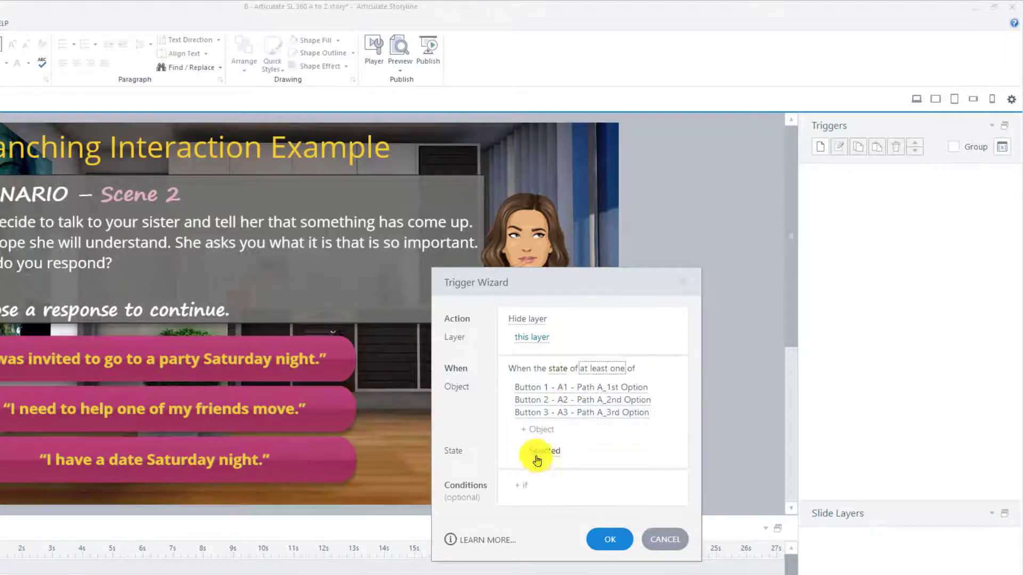
{"action": "left_click", "coordinate": [610, 539]}
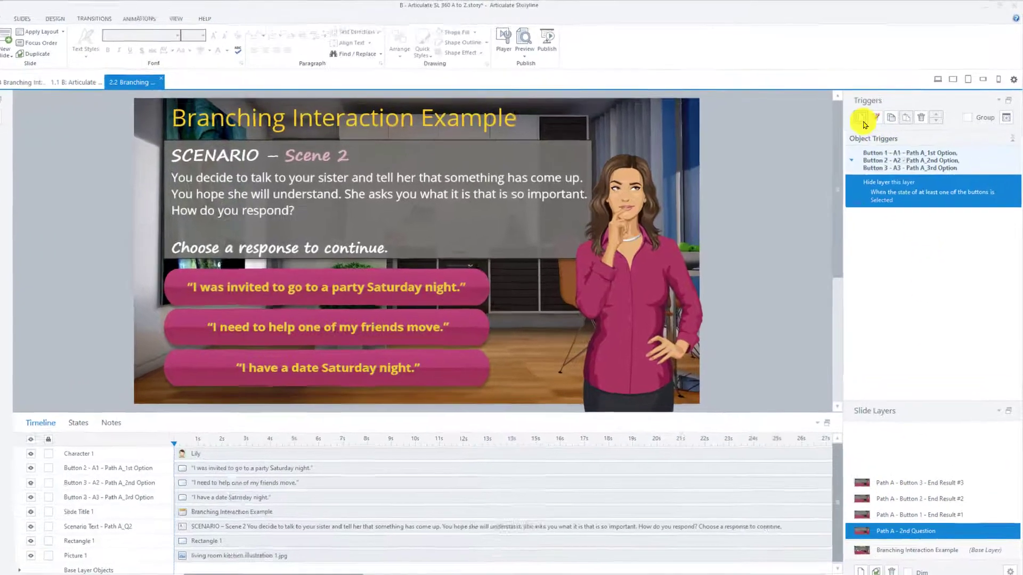
- Add a trigger showing layer "Path A - Button 1 - End Result #1" when the user clicks "Button 1 - A1 - Path A_1st Option"
{"action": "left_click", "coordinate": [887, 108]}
{"action": "left_click", "coordinate": [525, 323]}
{"action": "left_click", "coordinate": [533, 393]}
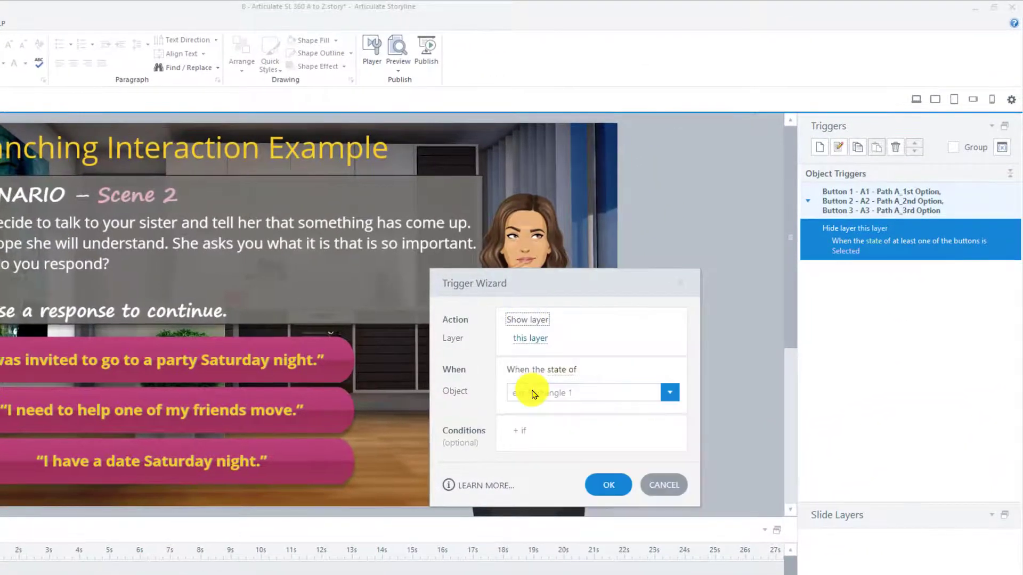
{"action": "left_click", "coordinate": [535, 341]}
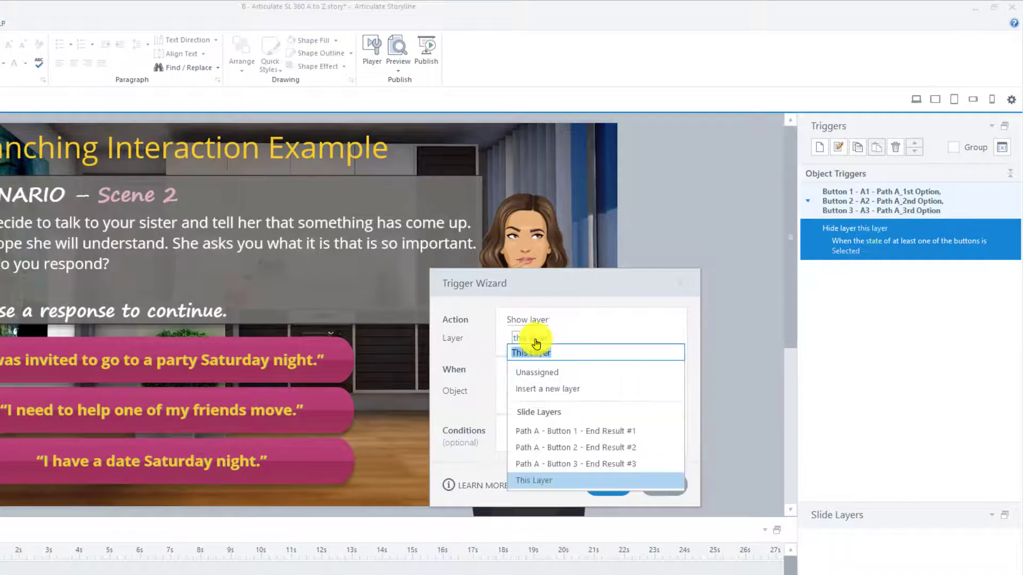
{"action": "left_click", "coordinate": [568, 431]}
{"action": "left_click", "coordinate": [567, 374]}
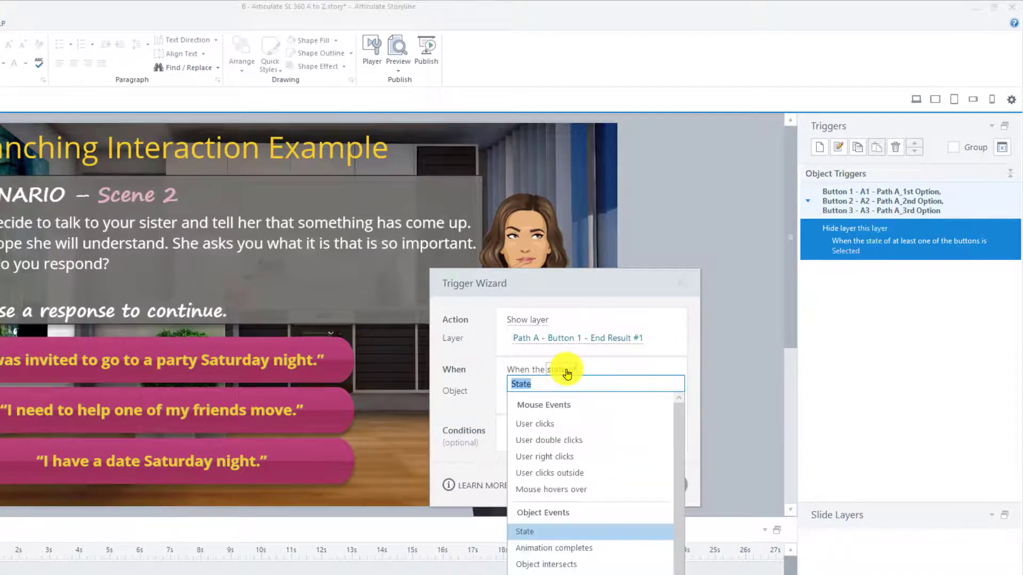
{"action": "left_click", "coordinate": [554, 424]}
{"action": "left_click", "coordinate": [560, 388]}
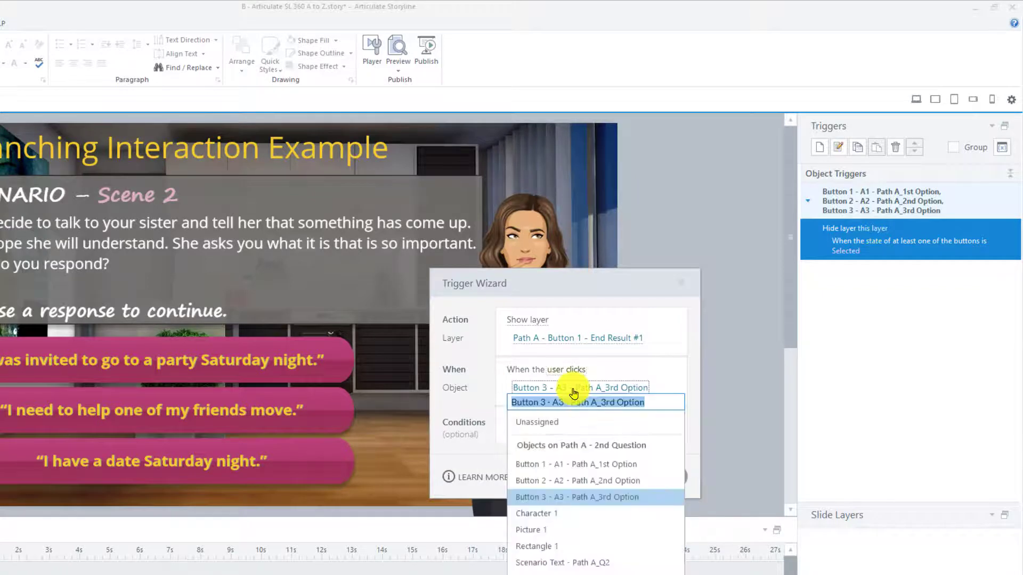
{"action": "left_click", "coordinate": [561, 465]}
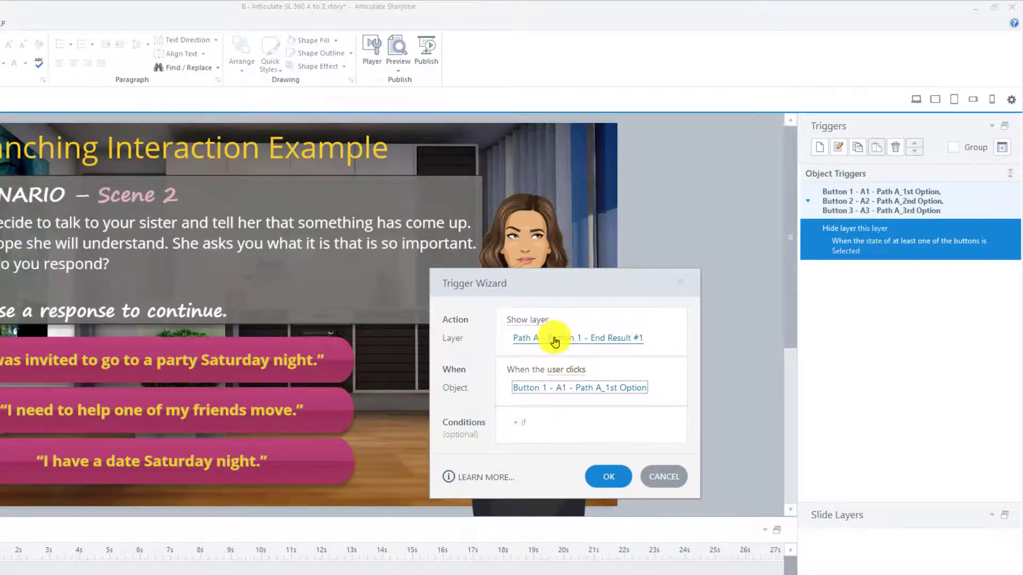
{"action": "left_click", "coordinate": [608, 476]}
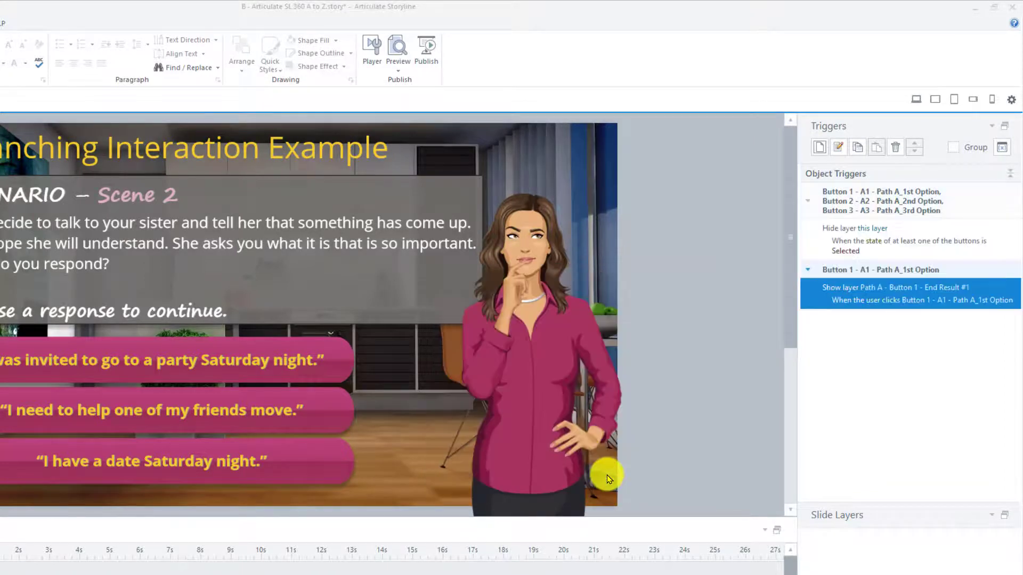
- Add a trigger showing layer "Path A - Button 2 - End Result #2" when the user clicks "Button 2 - A2 - Path A_2nd Option"
{"action": "left_click", "coordinate": [819, 148]}
{"action": "left_click", "coordinate": [541, 322]}
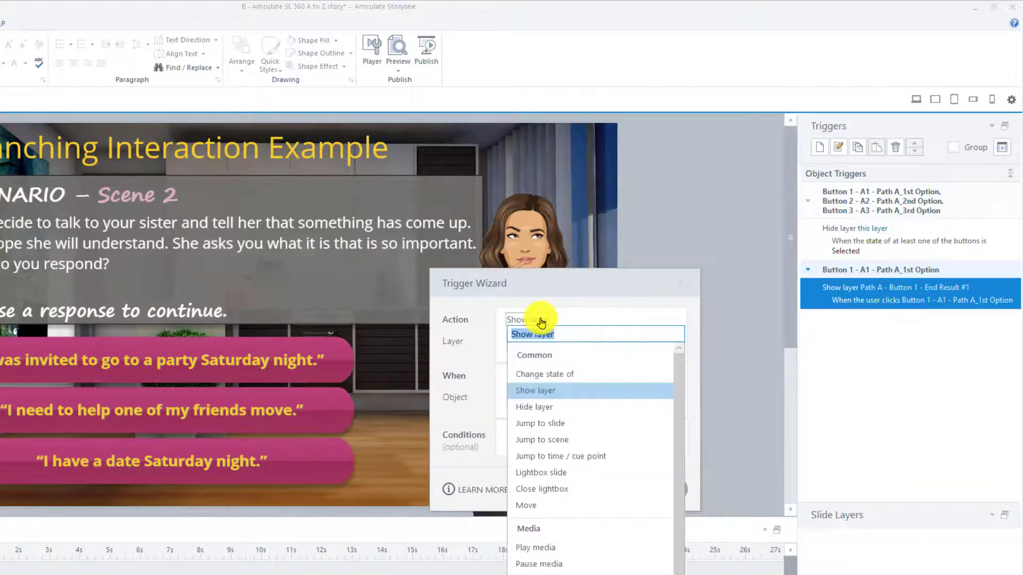
{"action": "left_click", "coordinate": [567, 317]}
{"action": "left_click", "coordinate": [597, 345]}
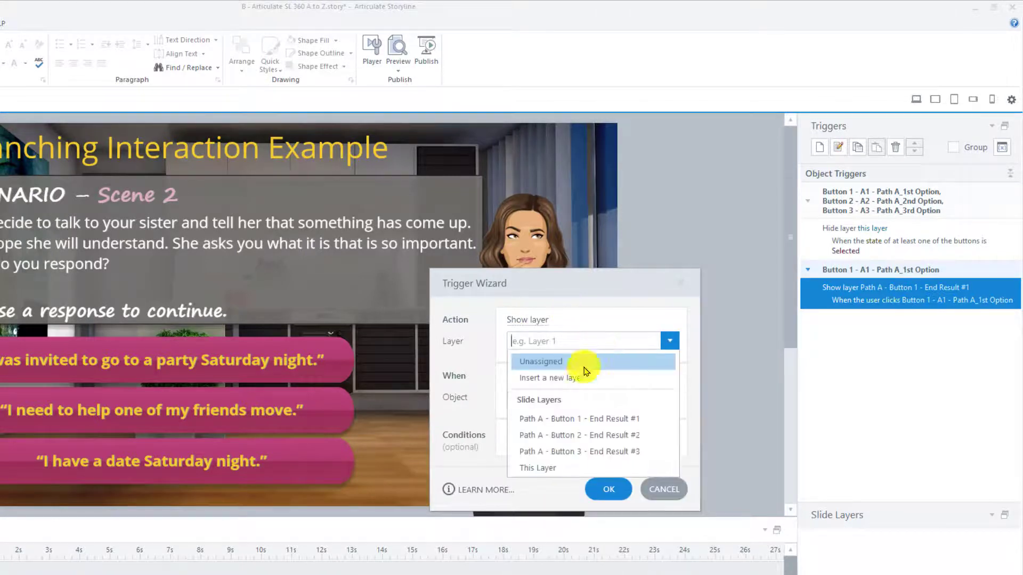
{"action": "left_click", "coordinate": [600, 429]}
{"action": "left_click", "coordinate": [569, 395]}
{"action": "left_click", "coordinate": [568, 469]}
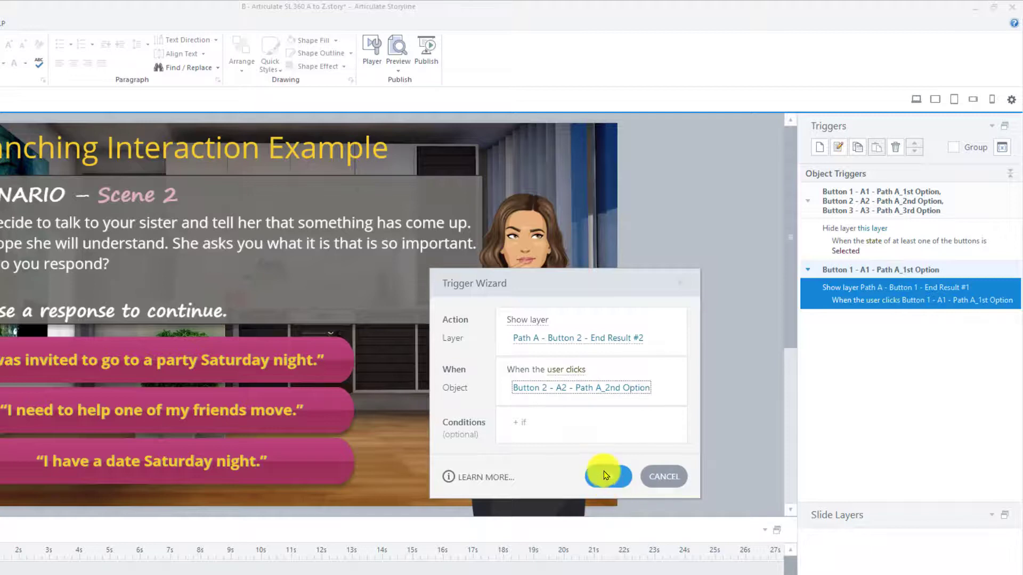
{"action": "left_click", "coordinate": [612, 483]}
- Add a trigger showing layer "Path A - Button 3 - End Result #3" when the user clicks "Button 3 - A3 - Path A_3rd Option"
{"action": "left_click", "coordinate": [819, 147]}
{"action": "left_click", "coordinate": [661, 354]}
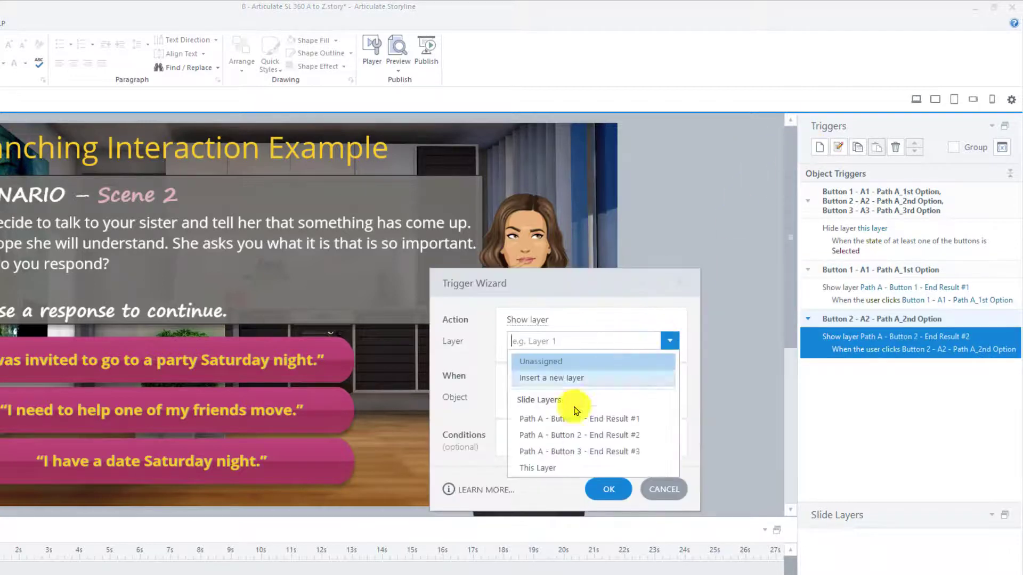
{"action": "left_click", "coordinate": [601, 445]}
{"action": "left_click", "coordinate": [571, 391]}
{"action": "left_click", "coordinate": [582, 485]}
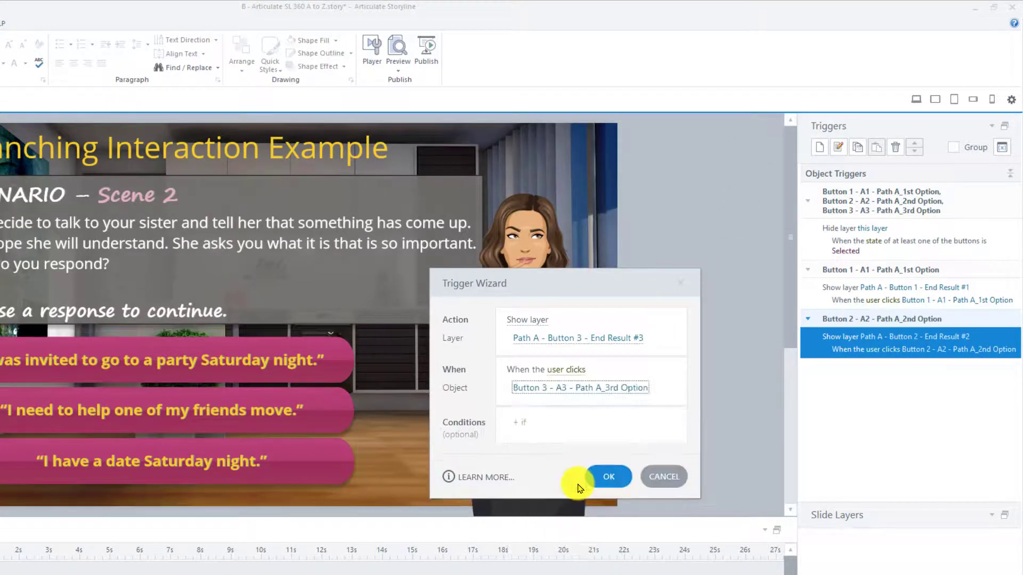
{"action": "left_click", "coordinate": [603, 478]}
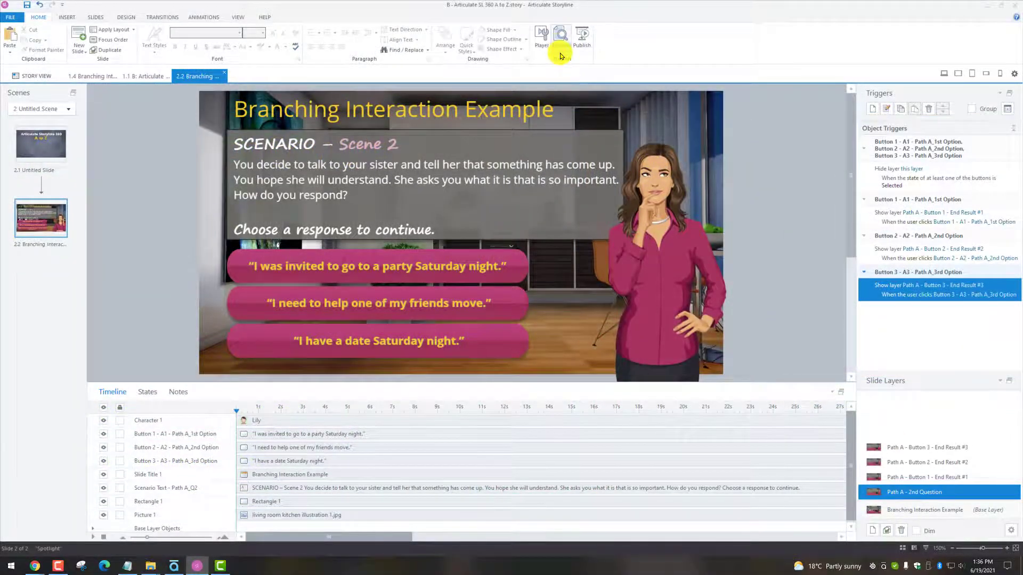
- Preview the current slide to check the branching triggers
{"action": "left_click", "coordinate": [561, 55]}
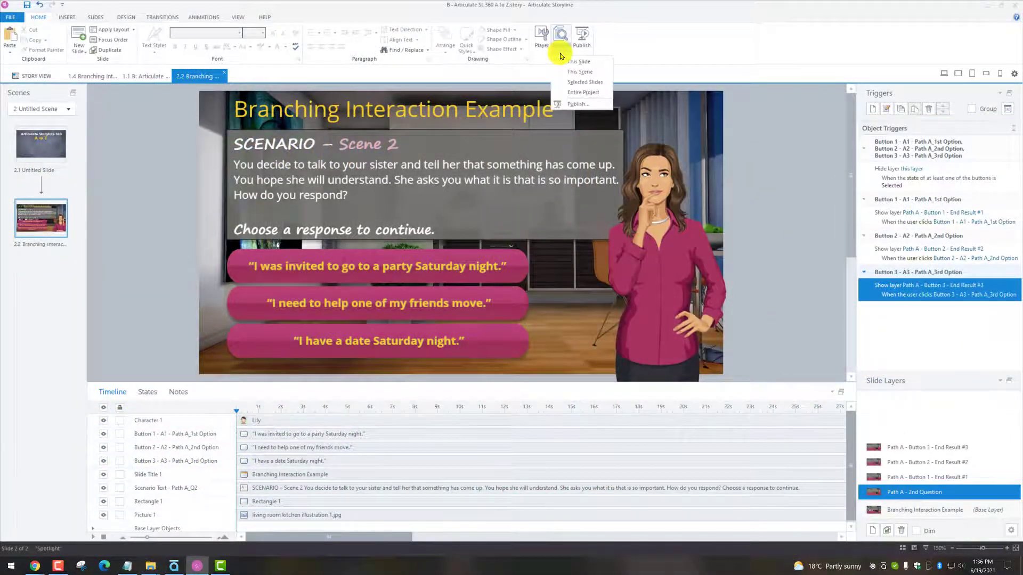
{"action": "left_click", "coordinate": [565, 61]}
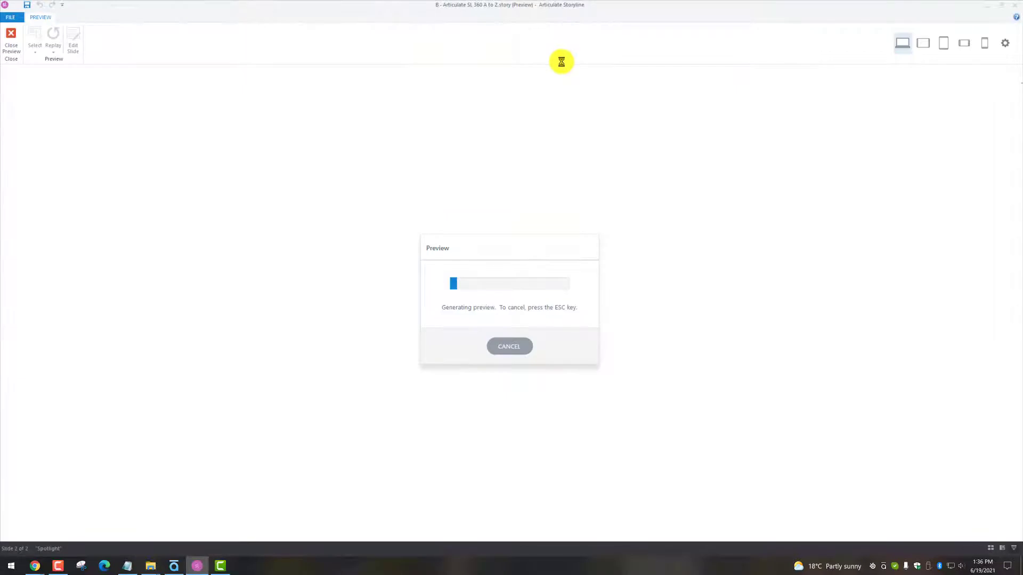